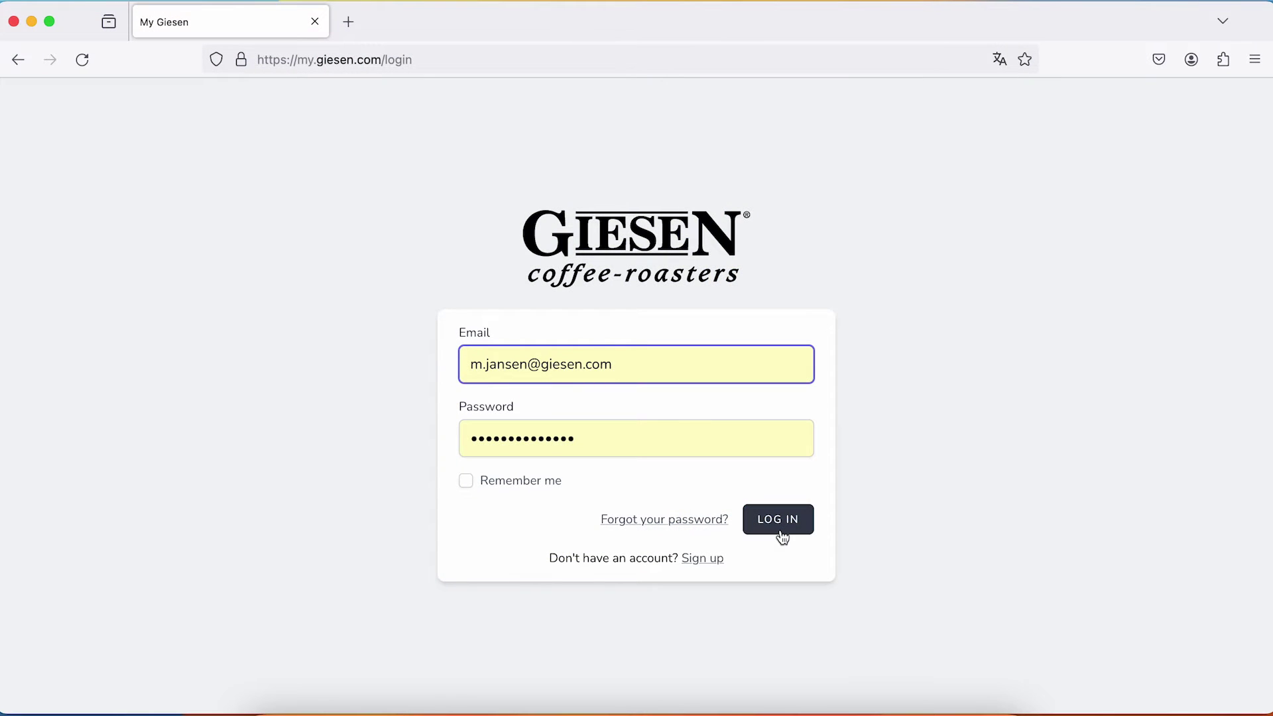
# - Log in to the My Giesen portal and open the Profiler download page's Release Notes
pyautogui.click(782, 533)
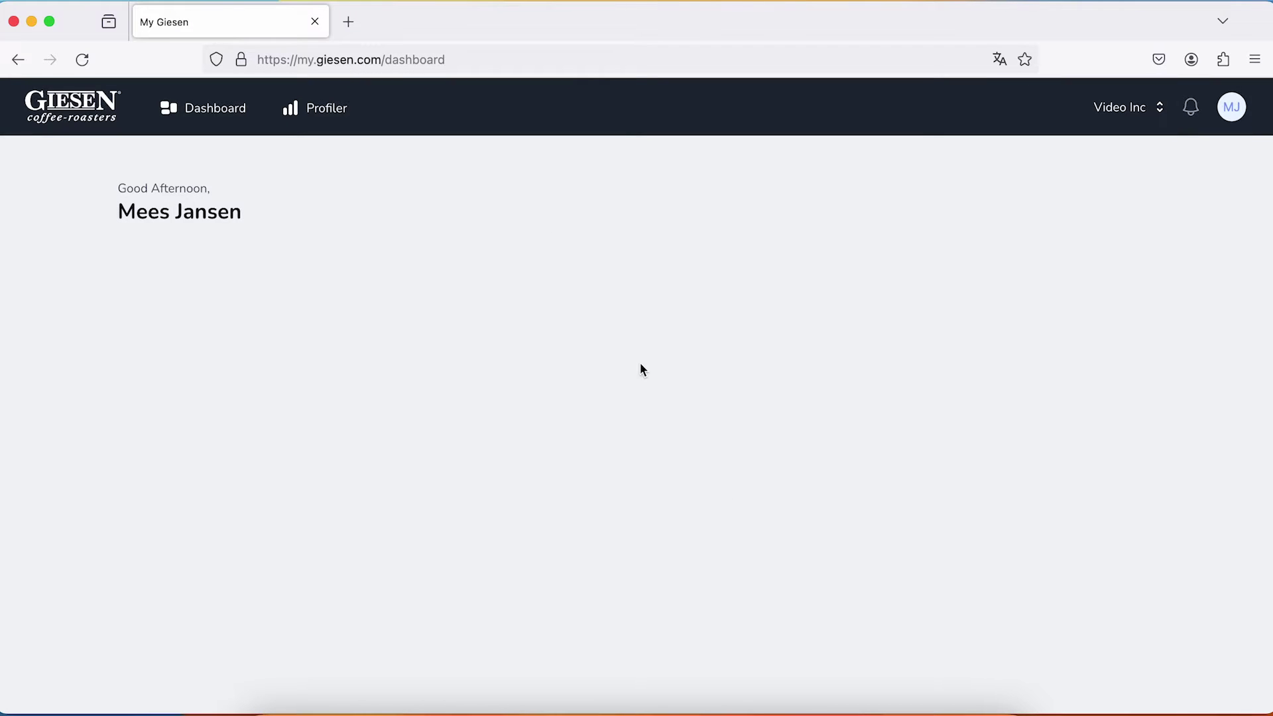
pyautogui.click(309, 110)
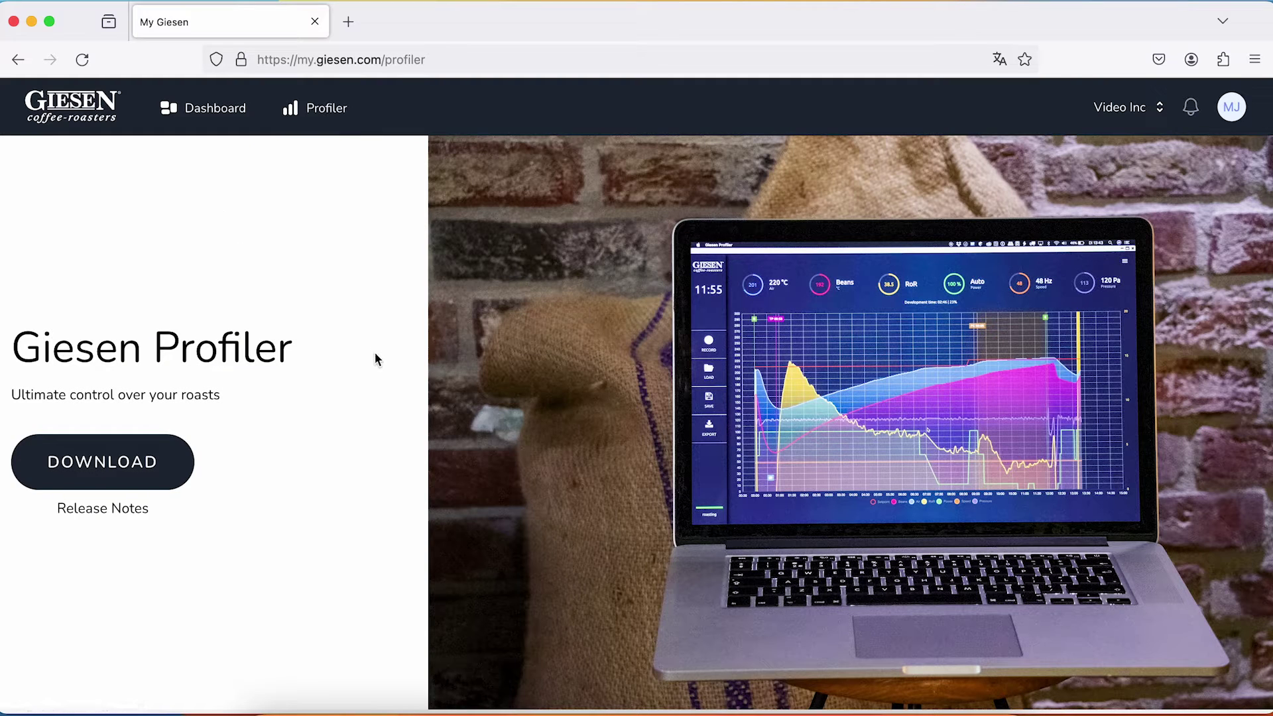
pyautogui.click(146, 474)
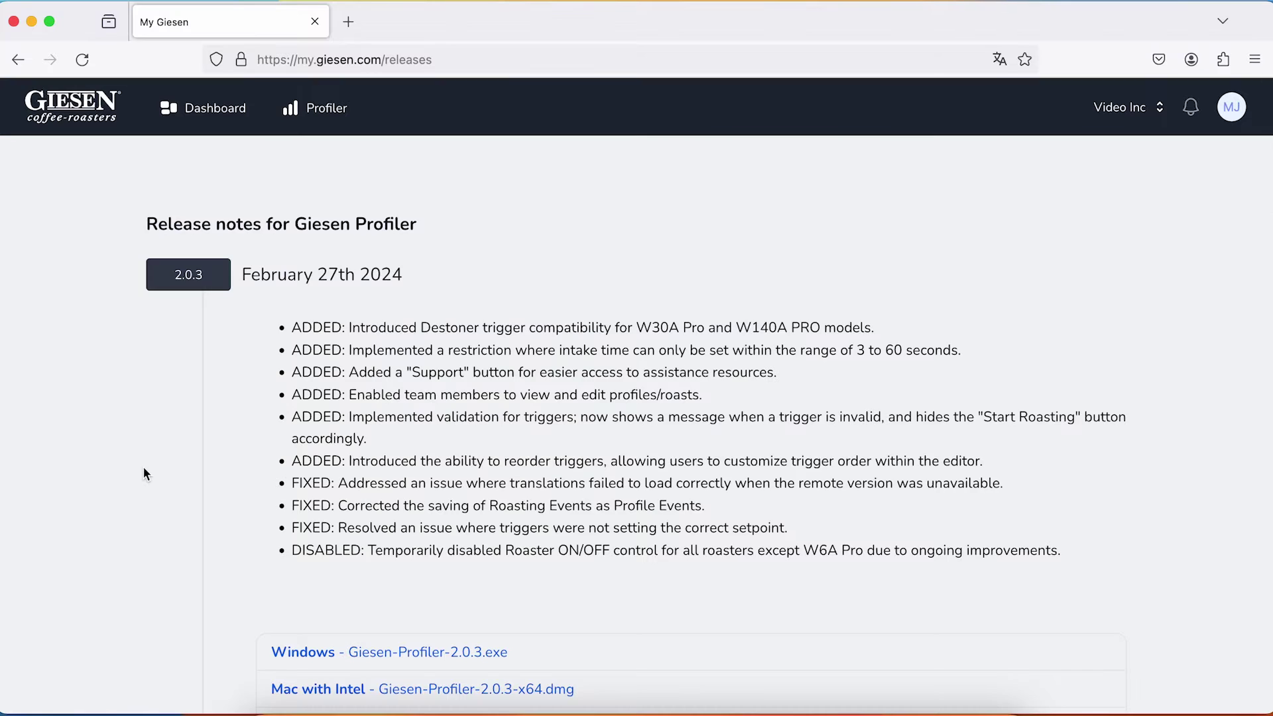
pyautogui.scroll(-3, 143, 467)
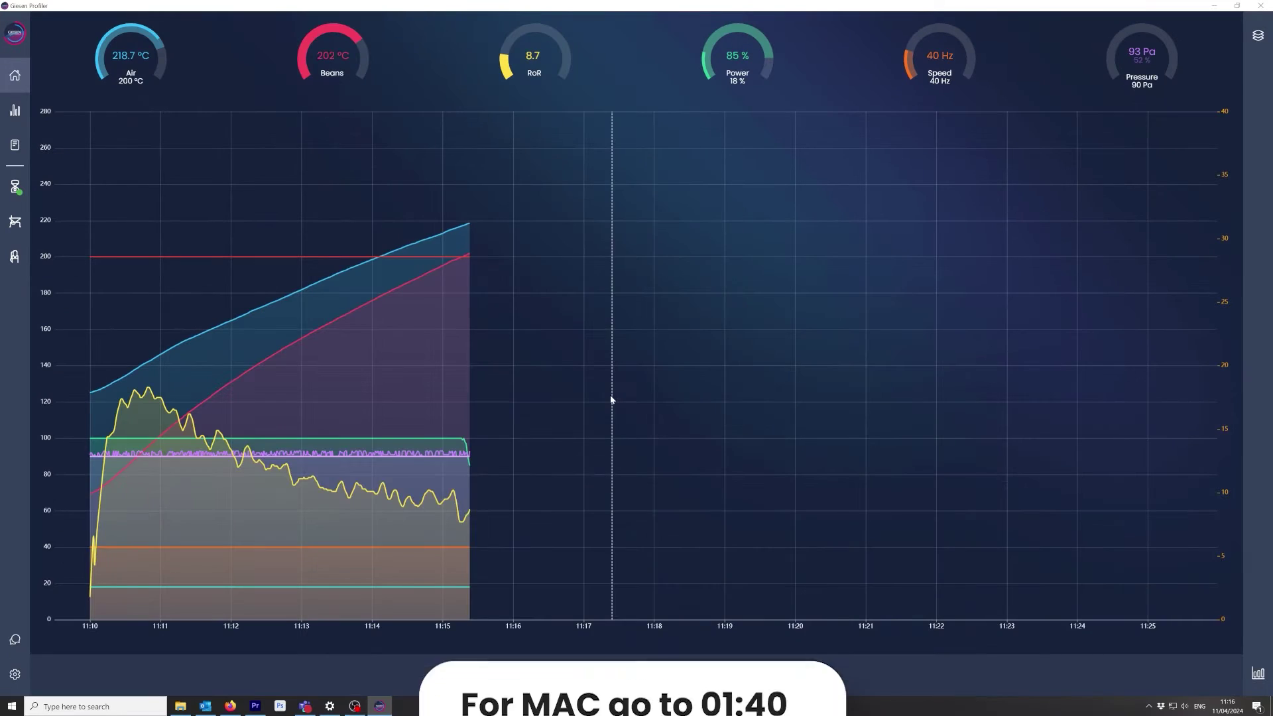
# - Bring up the giesen.local Ethernet connection details in Windows network settings
pyautogui.click(330, 707)
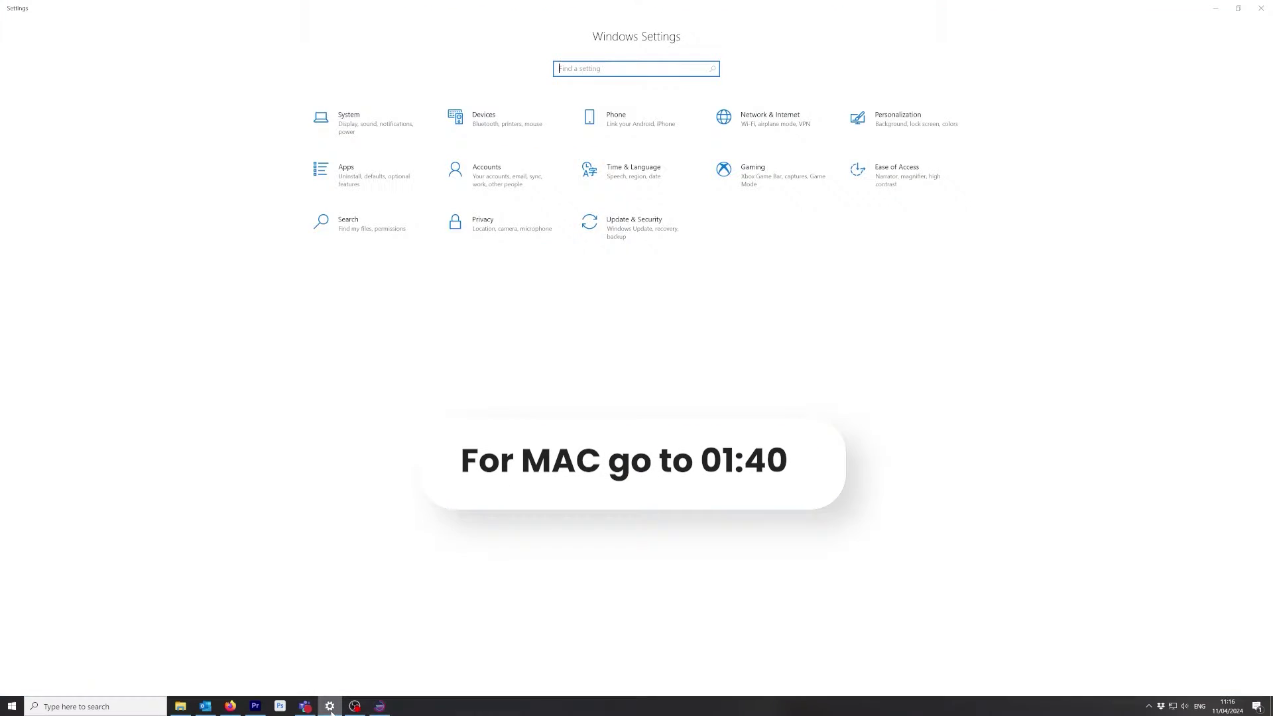
pyautogui.click(761, 125)
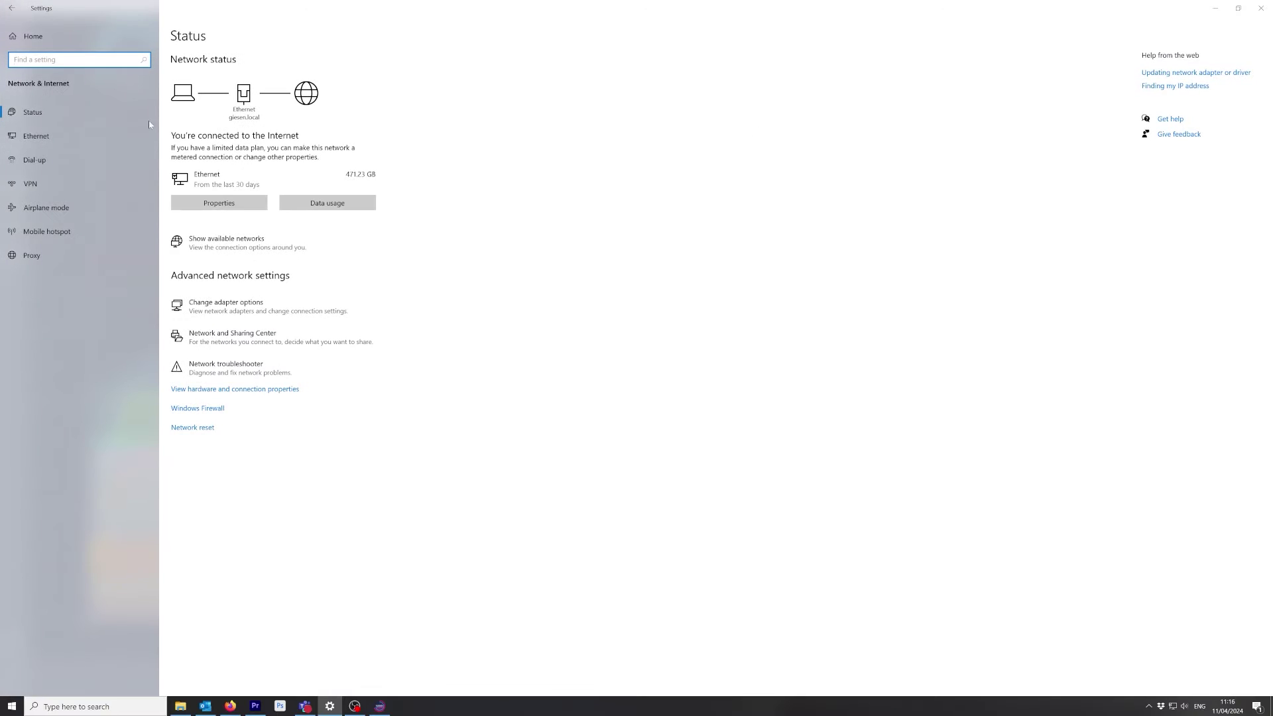
pyautogui.click(35, 135)
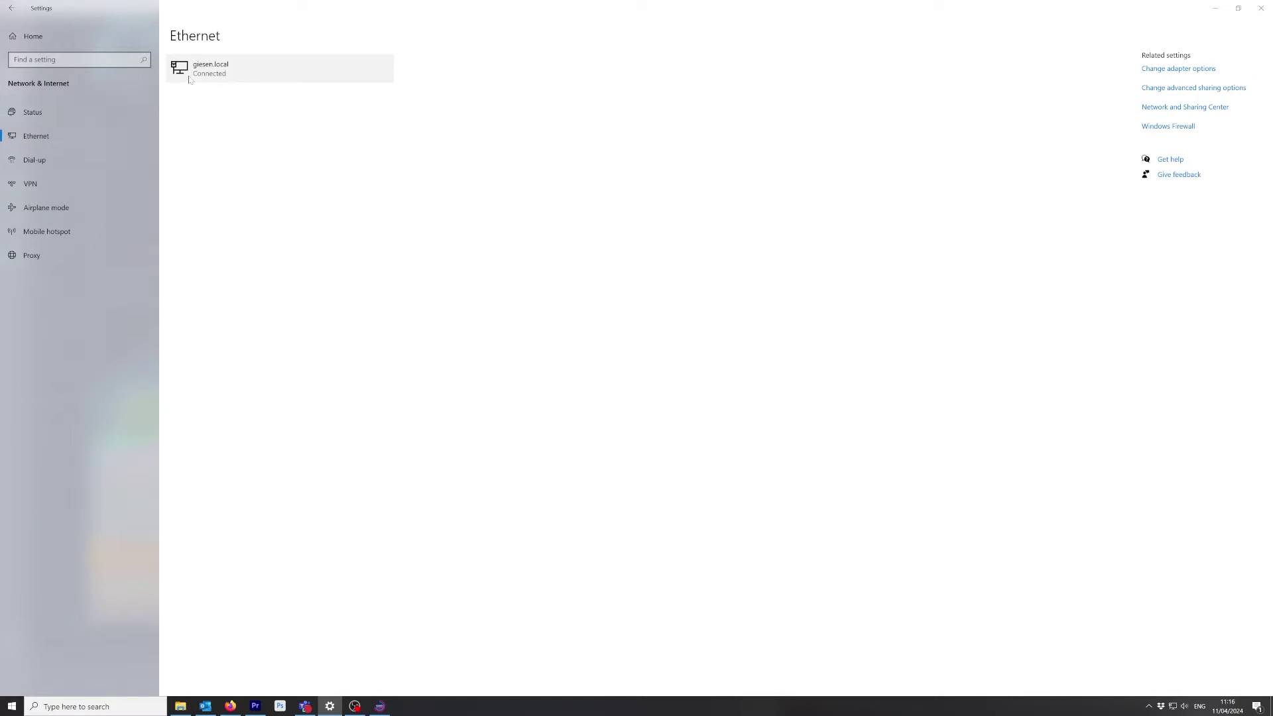
pyautogui.click(230, 76)
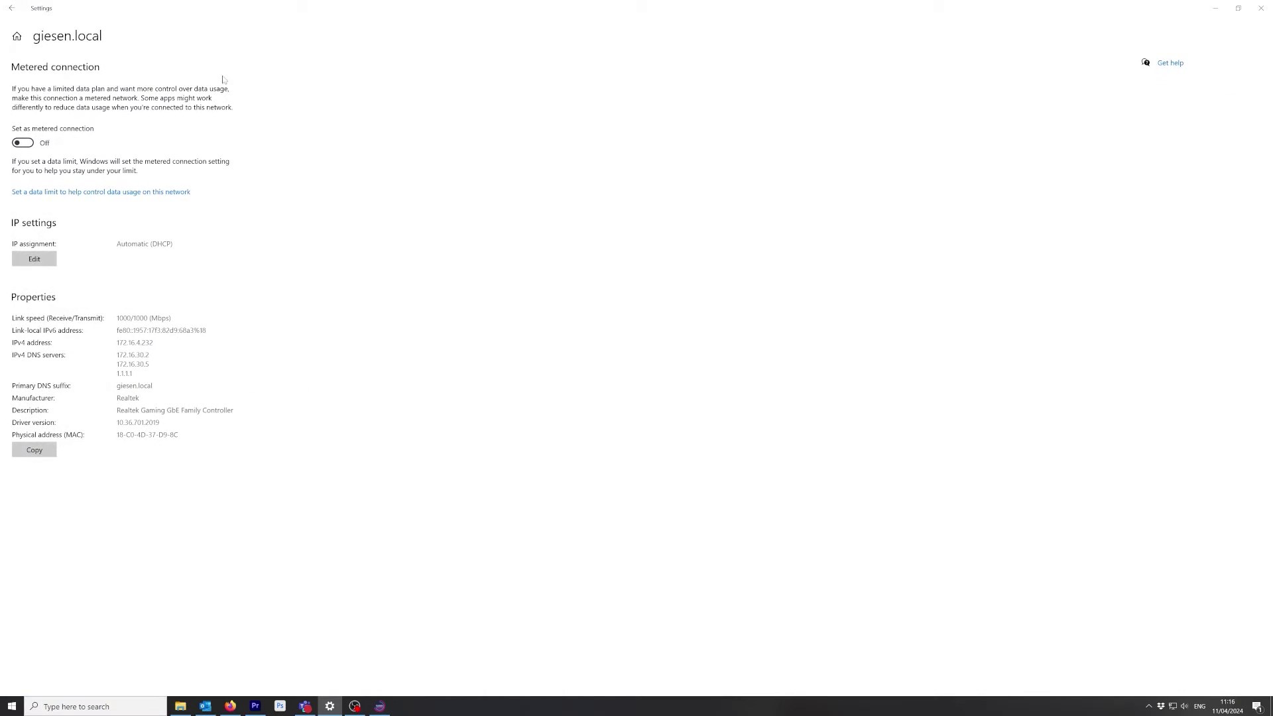
# - Switch IP assignment to Manual IPv4 172.30.30.230, subnet 255.255.255.0, and save
pyautogui.click(34, 259)
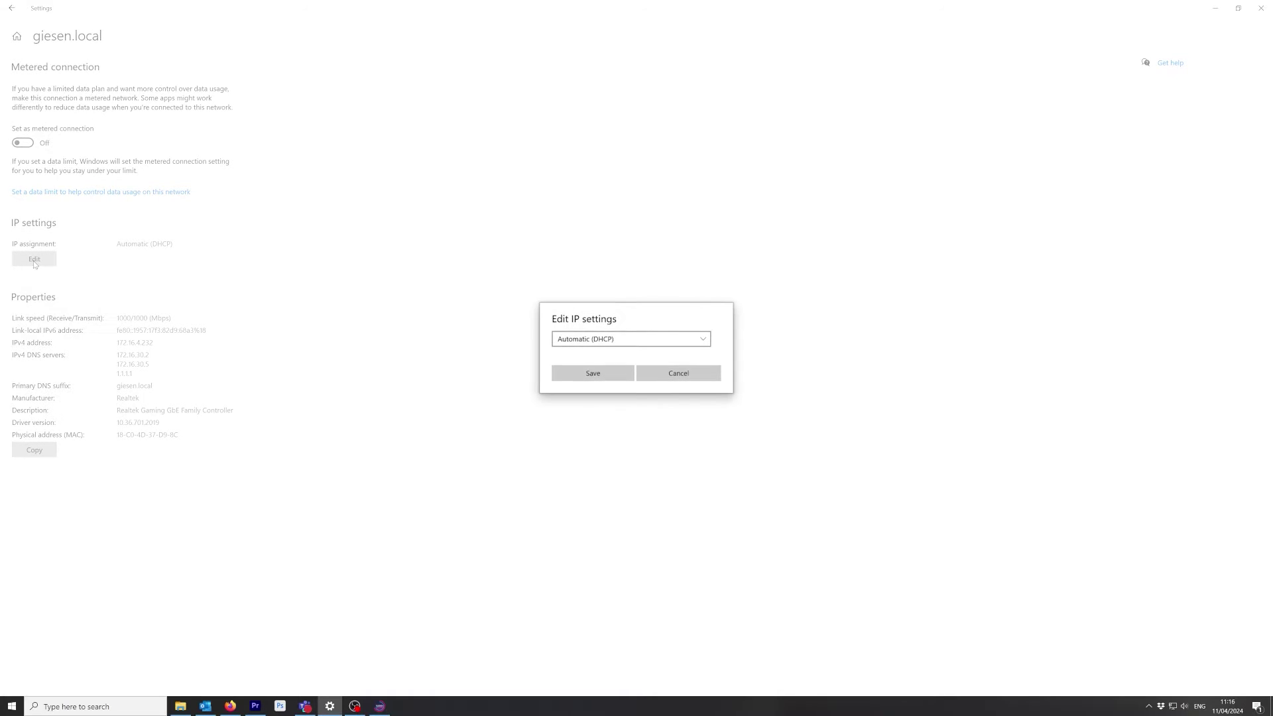
pyautogui.click(631, 340)
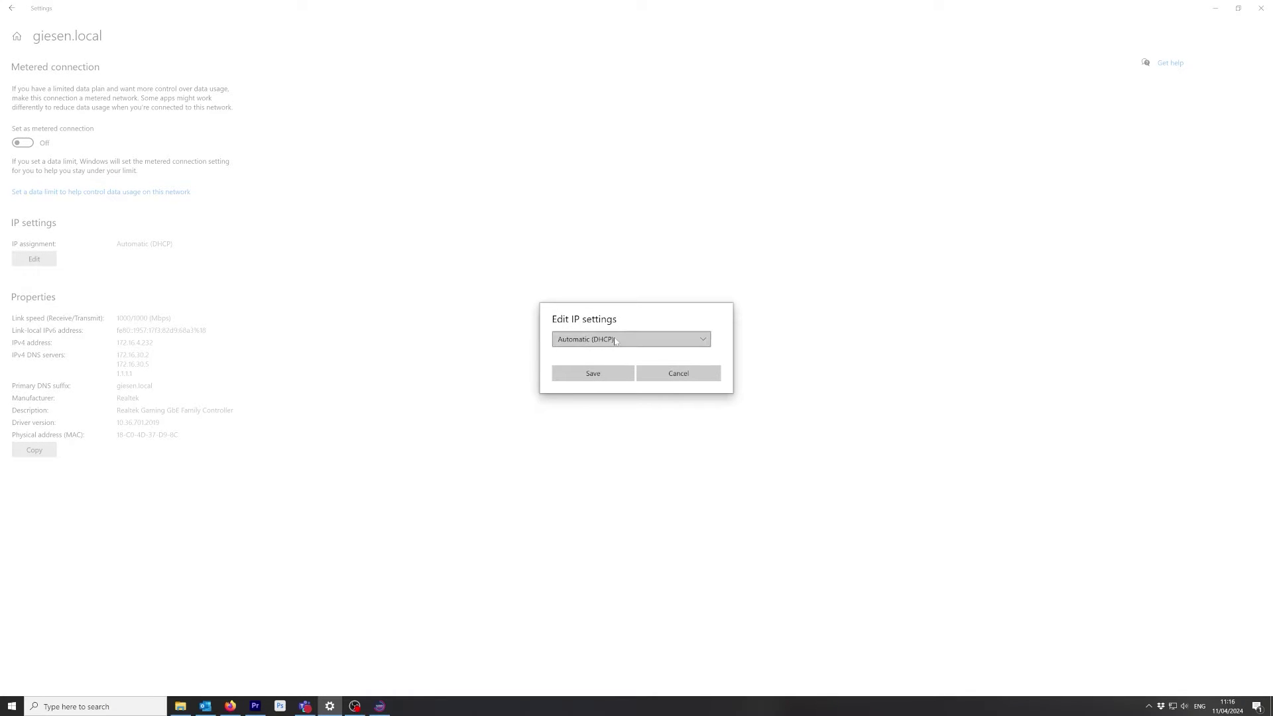
pyautogui.click(591, 357)
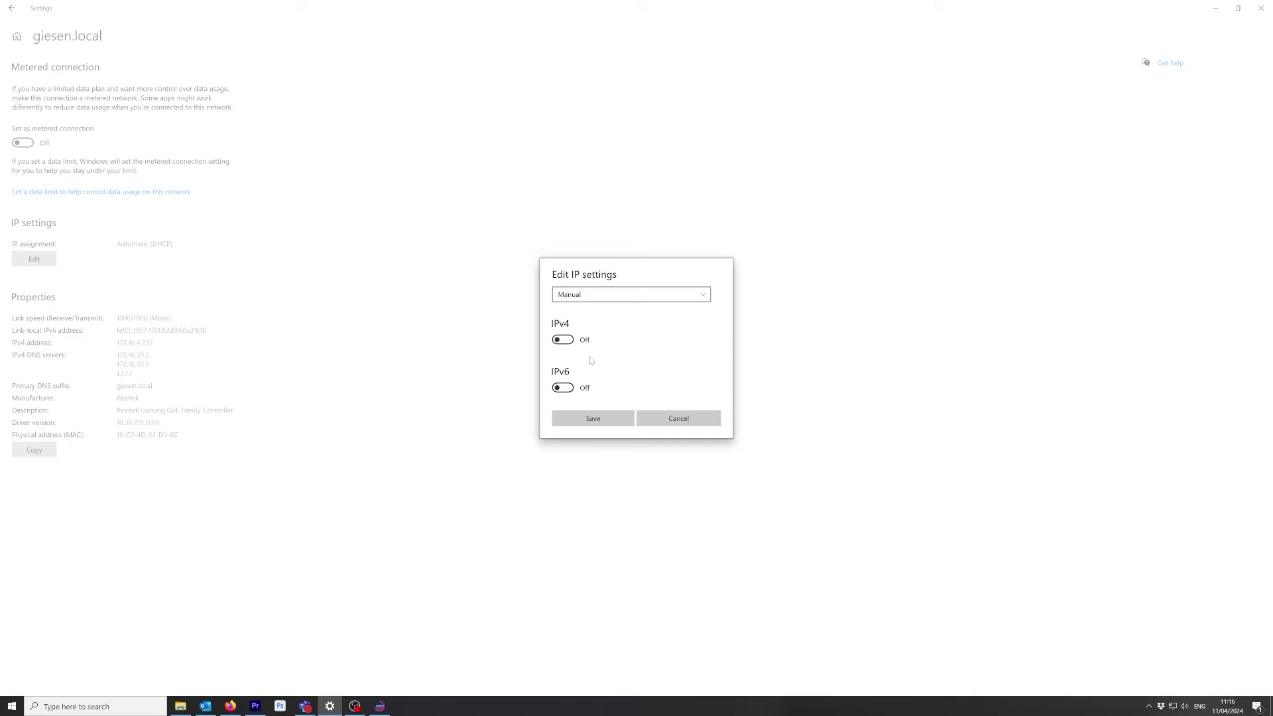
pyautogui.click(557, 339)
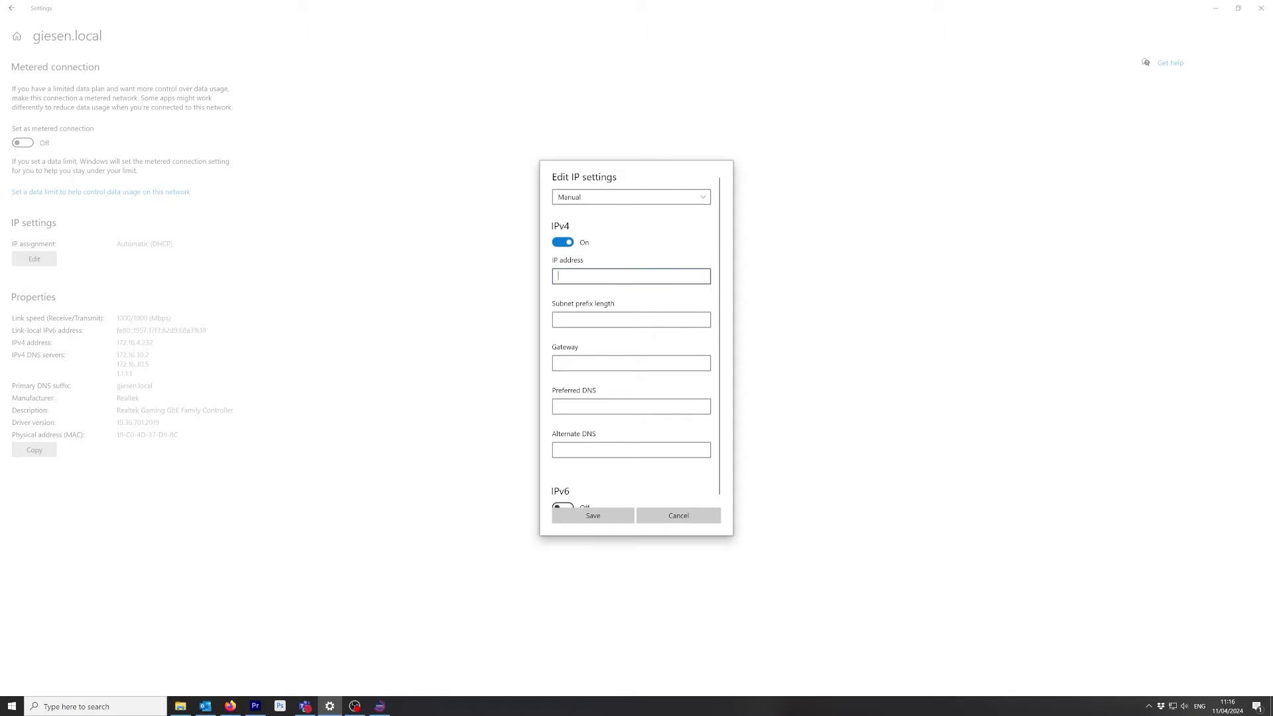
pyautogui.write('172.30')
pyautogui.write('.30.230')
pyautogui.press('Tab')
pyautogui.write('255')
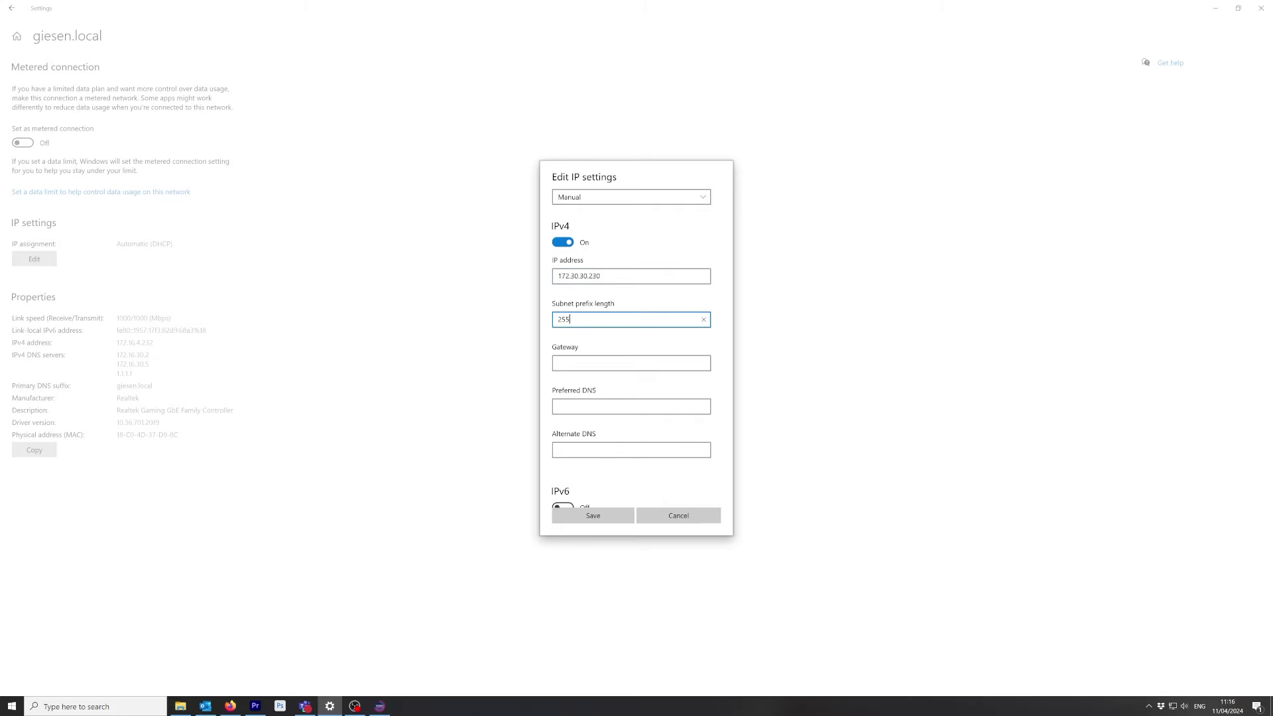
pyautogui.write('.255.255.0')
pyautogui.click(593, 516)
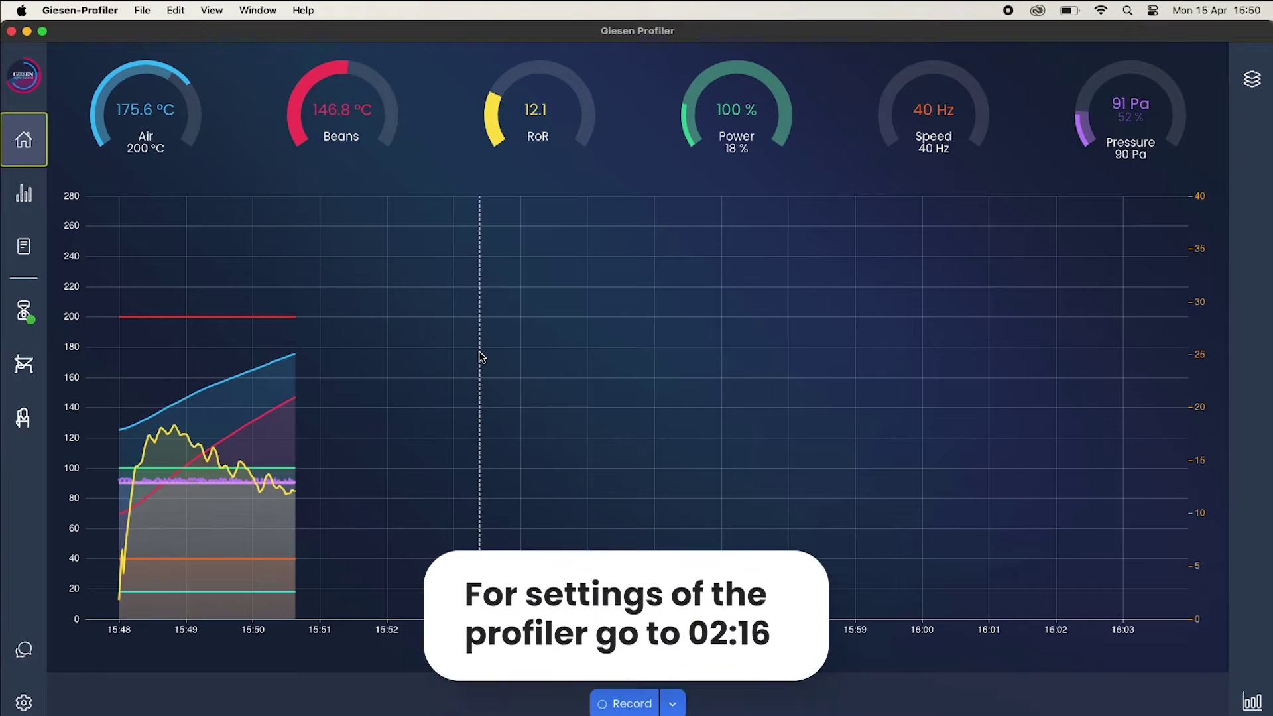
# - Give the Mac's USB 10/100/1000 LAN adapter manual TCP/IP 172.30.30.230 with mask 255.255.255.0
pyautogui.click(20, 10)
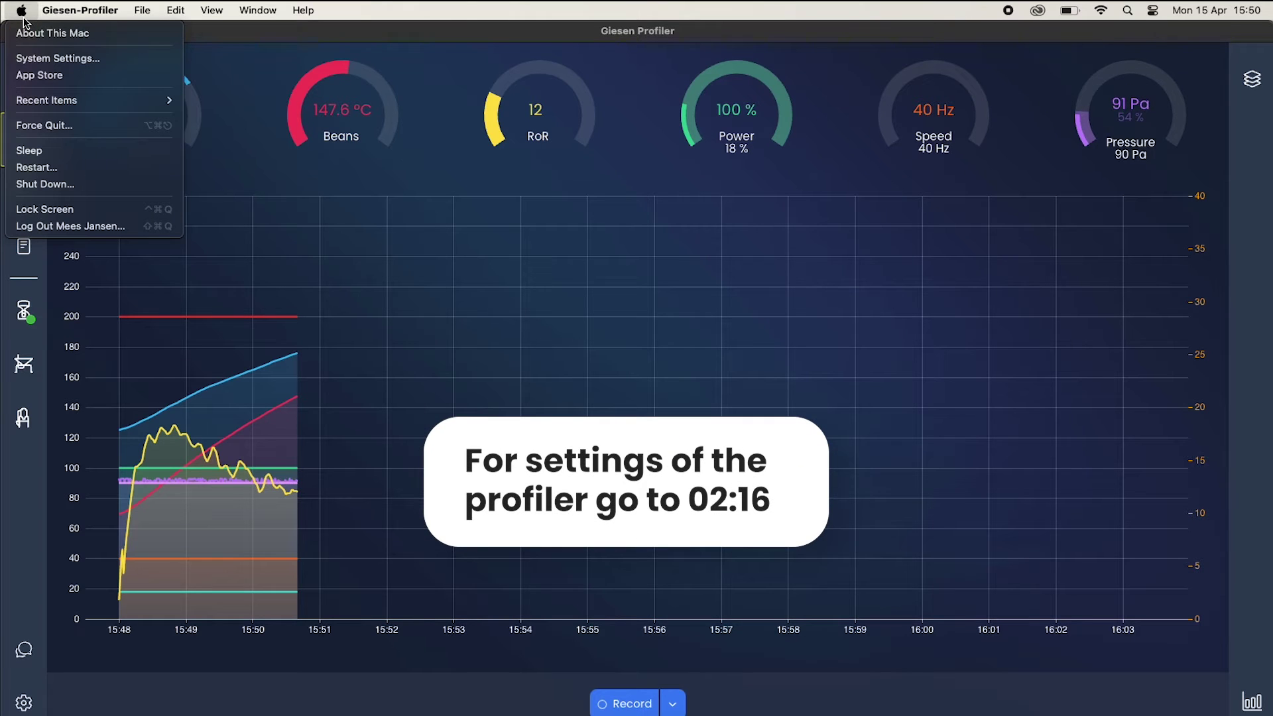
pyautogui.click(56, 58)
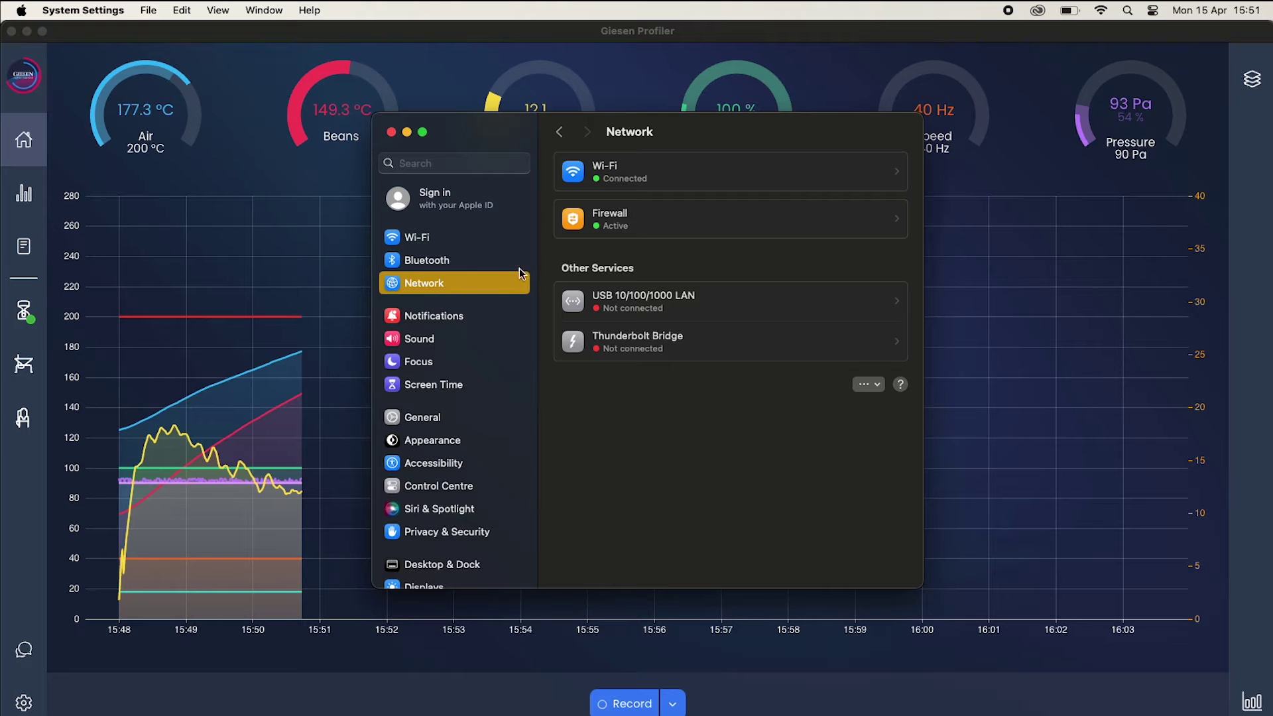
pyautogui.click(666, 302)
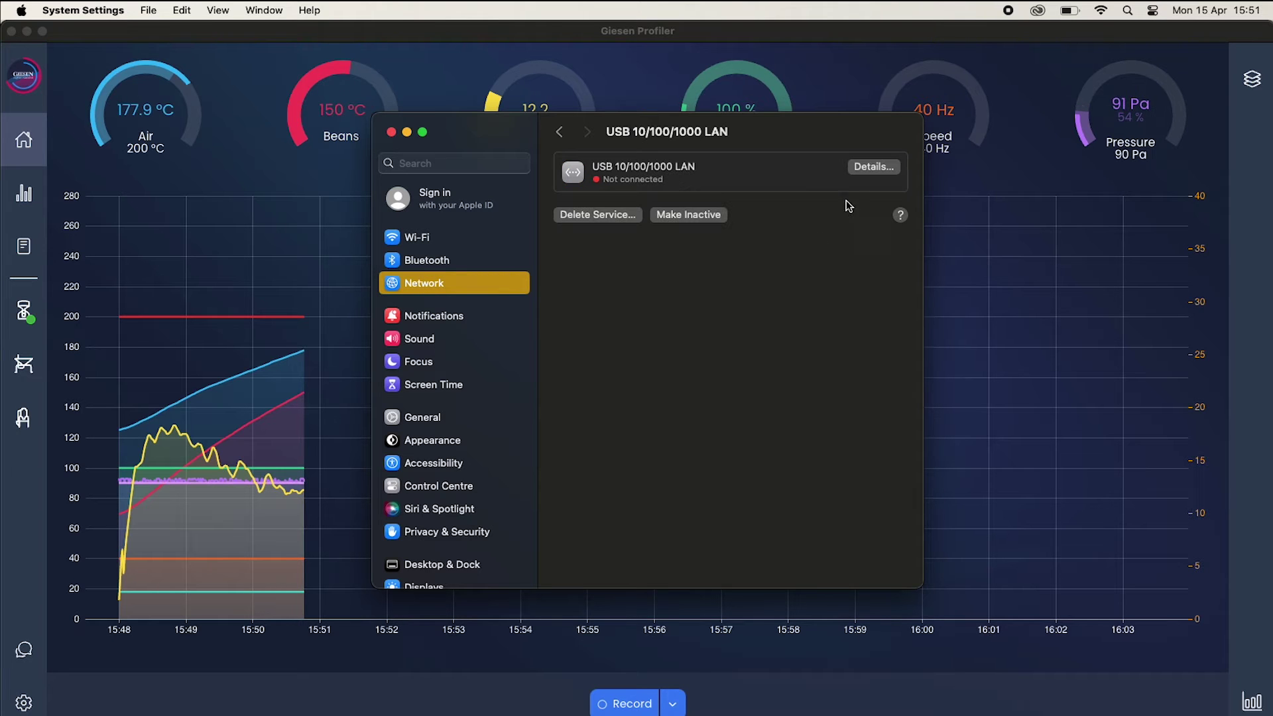
pyautogui.click(866, 169)
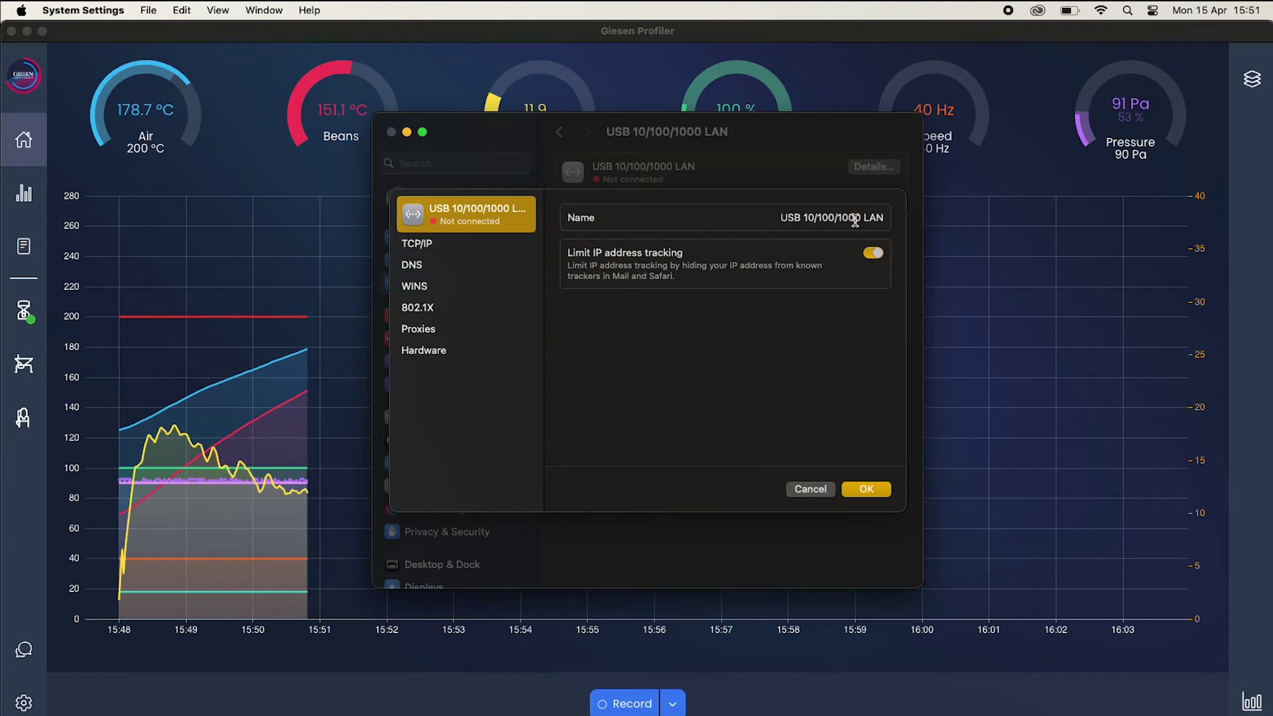
pyautogui.click(487, 246)
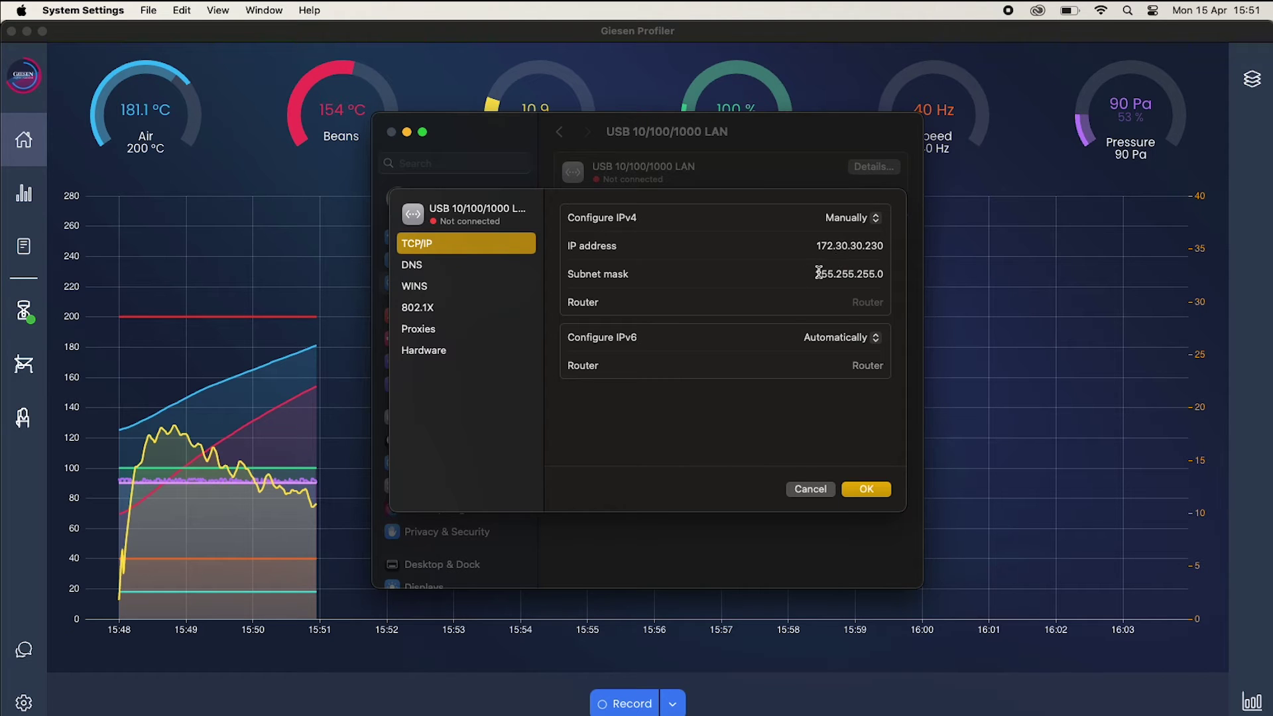
pyautogui.click(865, 489)
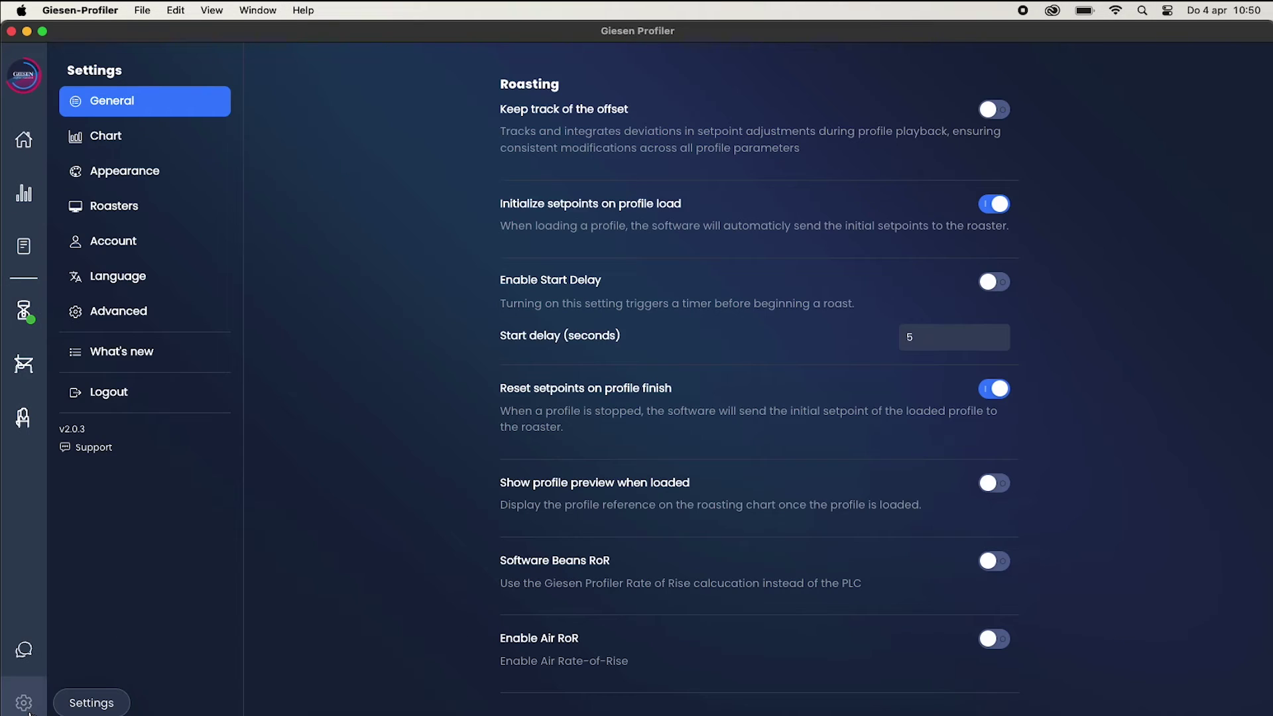
# - Under Roasters, use Manage to edit the My Roaster entry at 172.30.30.50
pyautogui.click(128, 214)
pyautogui.scroll(-3, 358, 388)
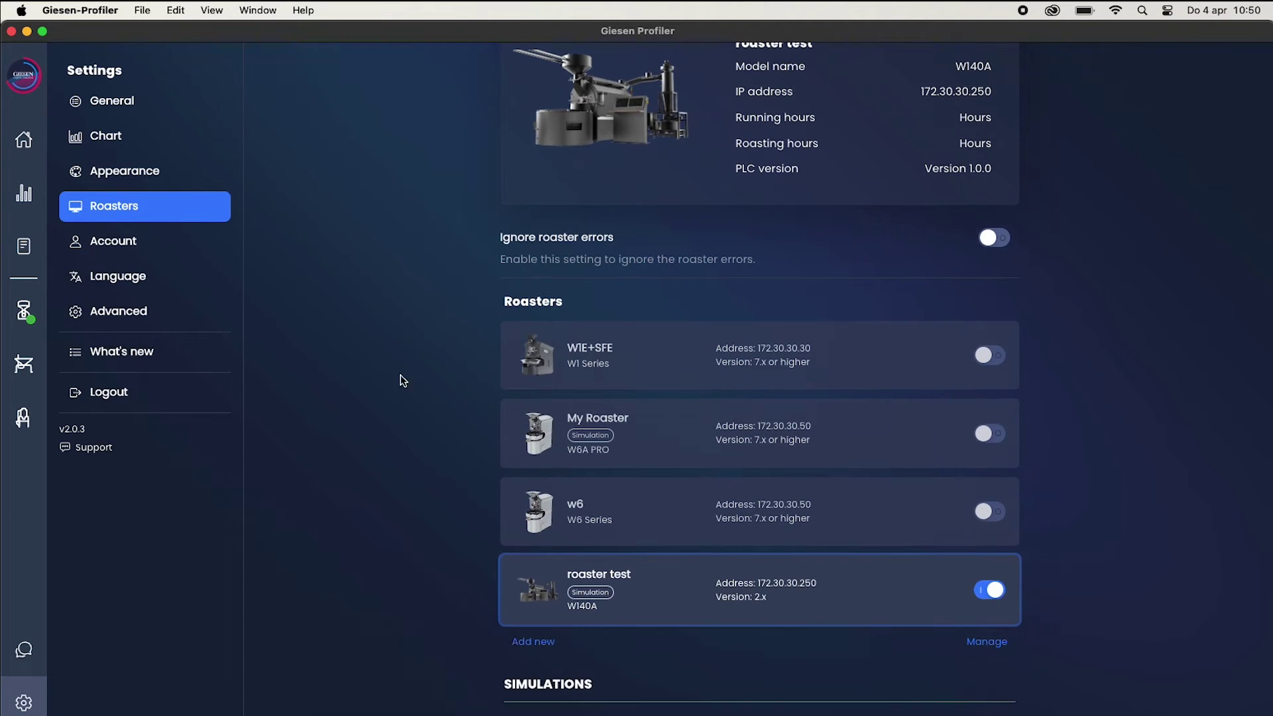
pyautogui.click(987, 641)
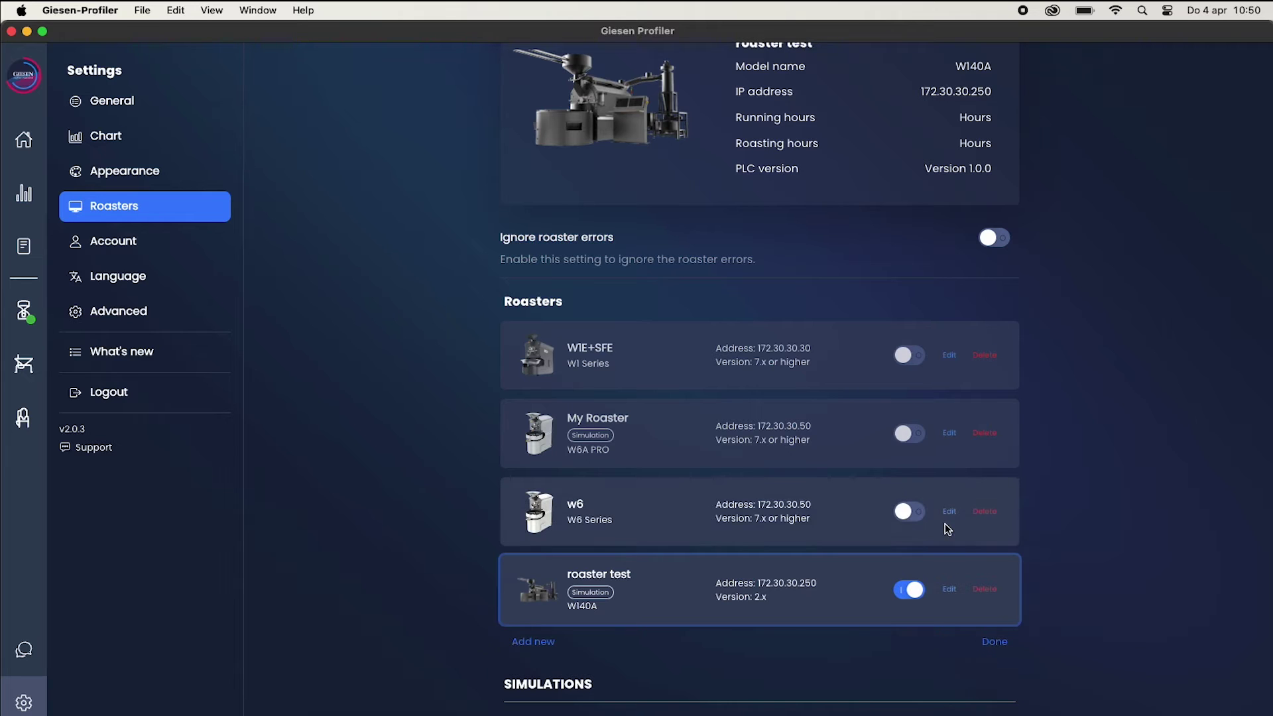
pyautogui.click(949, 434)
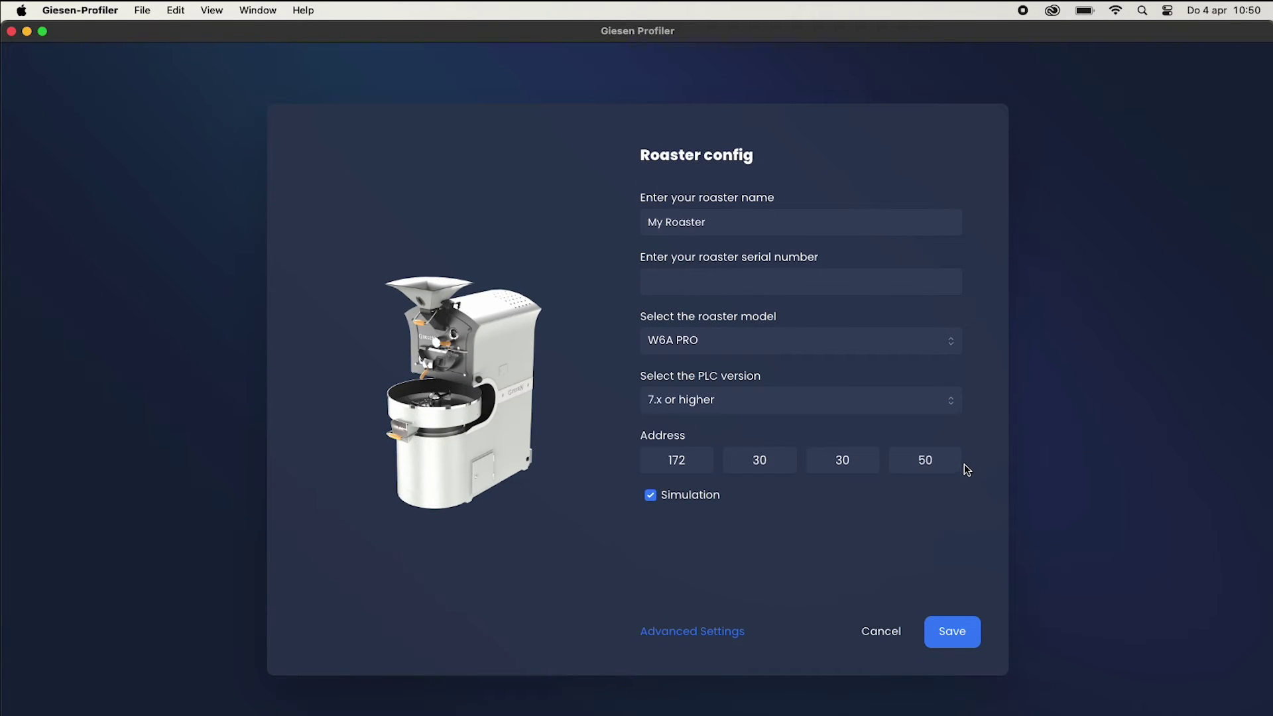
# - Change My Roaster to the W1 Series model, after first trying W60A, at 172.30.30.30, and save
pyautogui.click(935, 400)
pyautogui.click(908, 370)
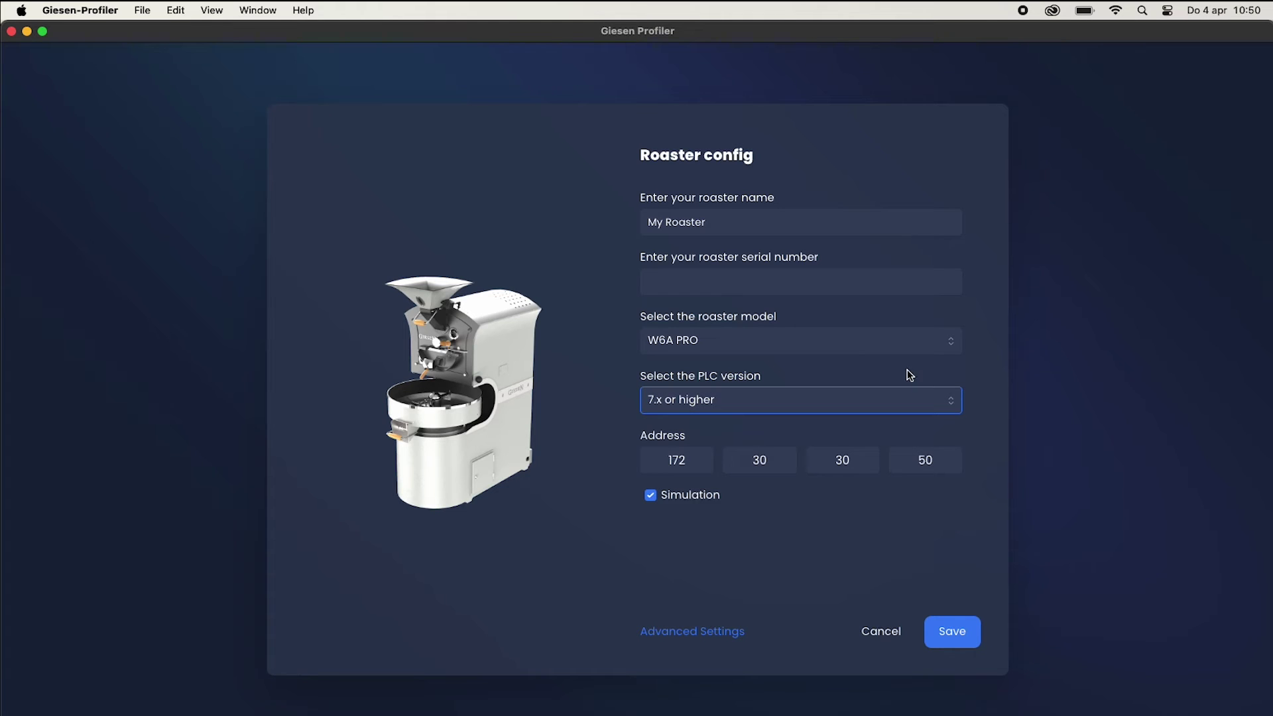
pyautogui.click(881, 349)
pyautogui.scroll(-3, 841, 379)
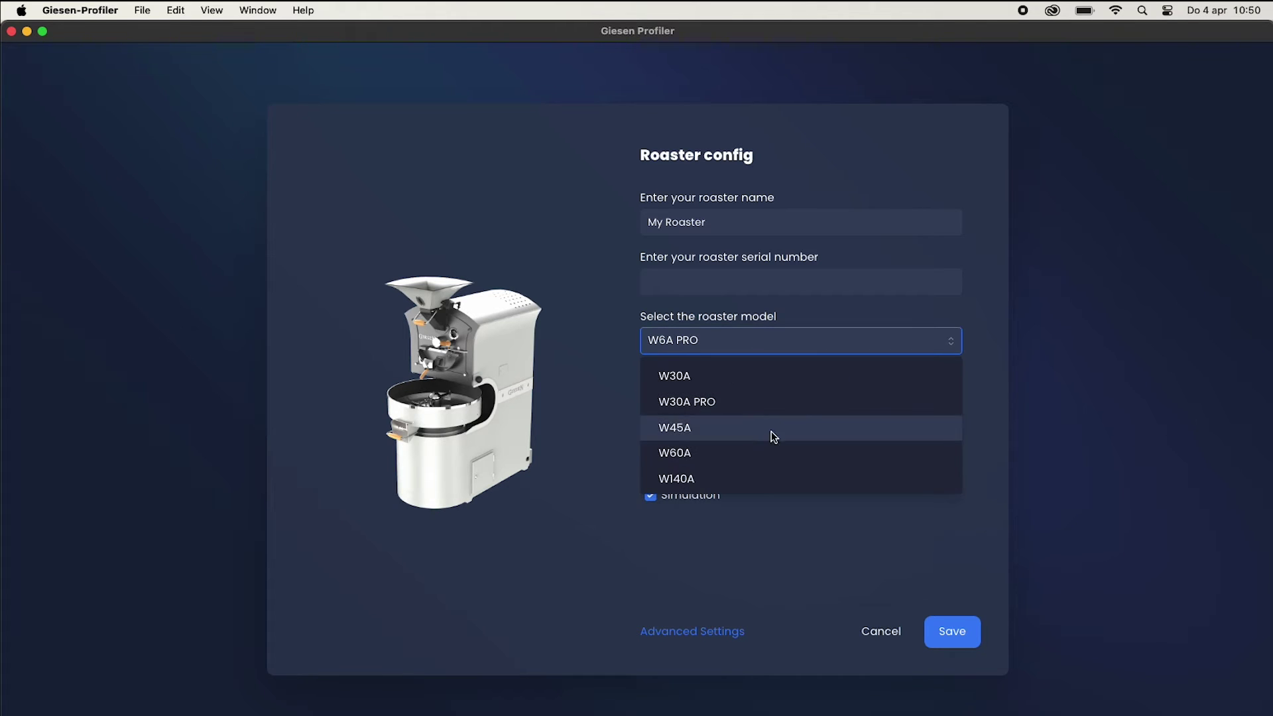
pyautogui.click(741, 446)
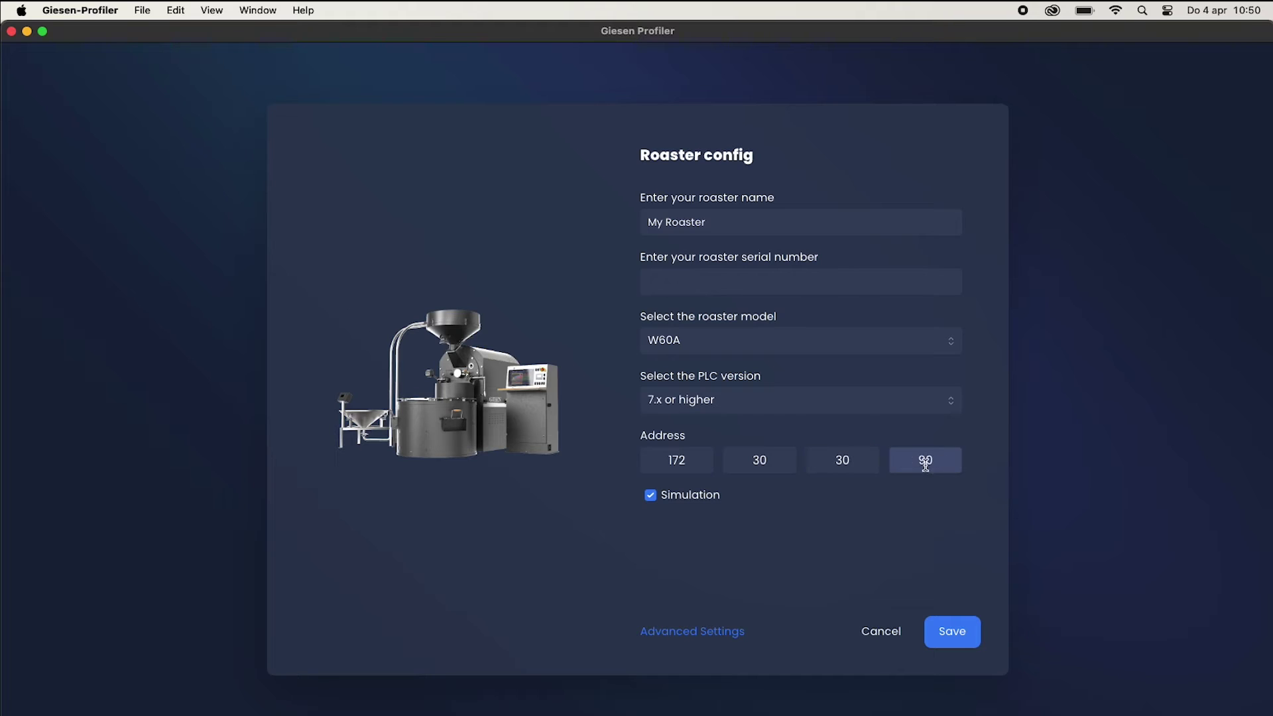
pyautogui.click(720, 343)
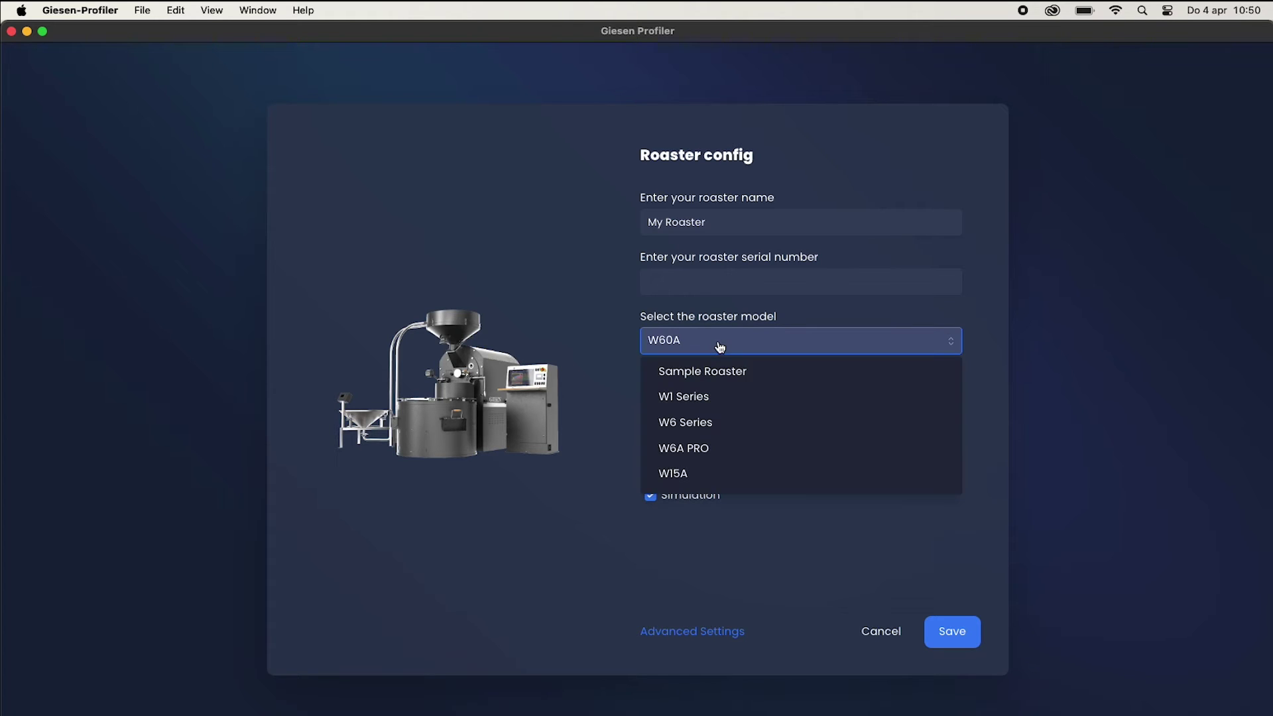
pyautogui.click(717, 396)
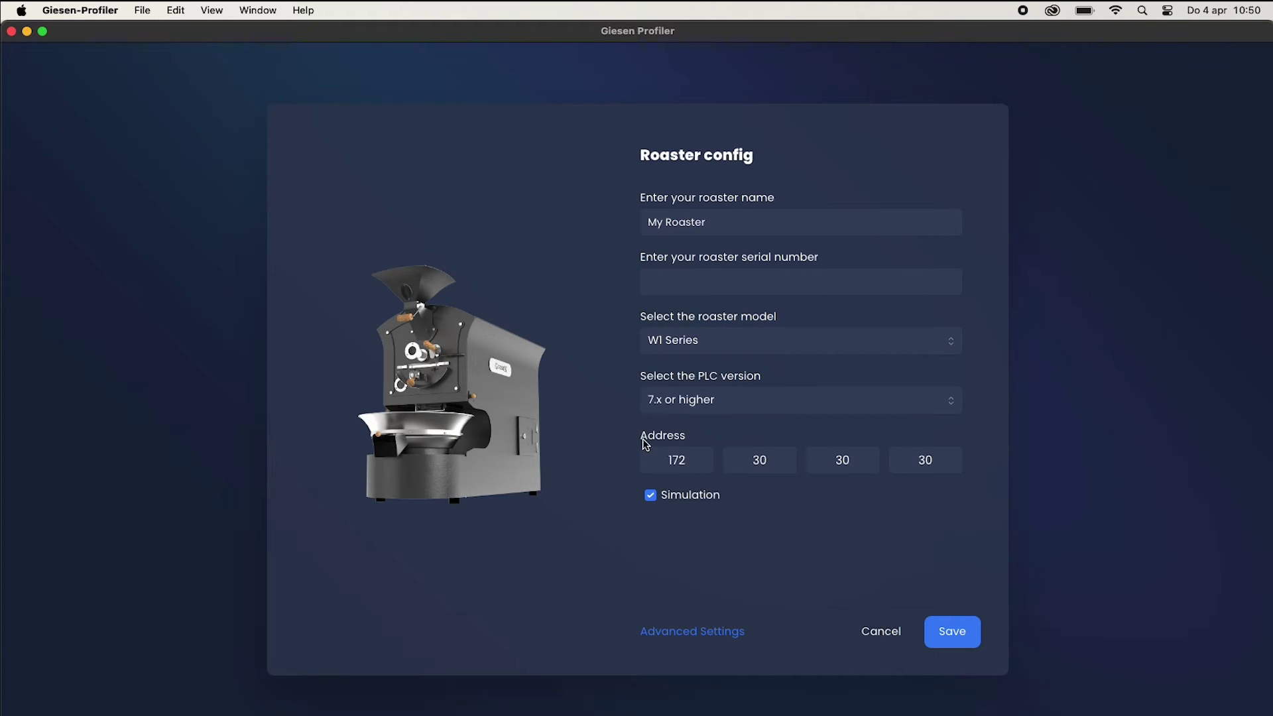
pyautogui.click(949, 627)
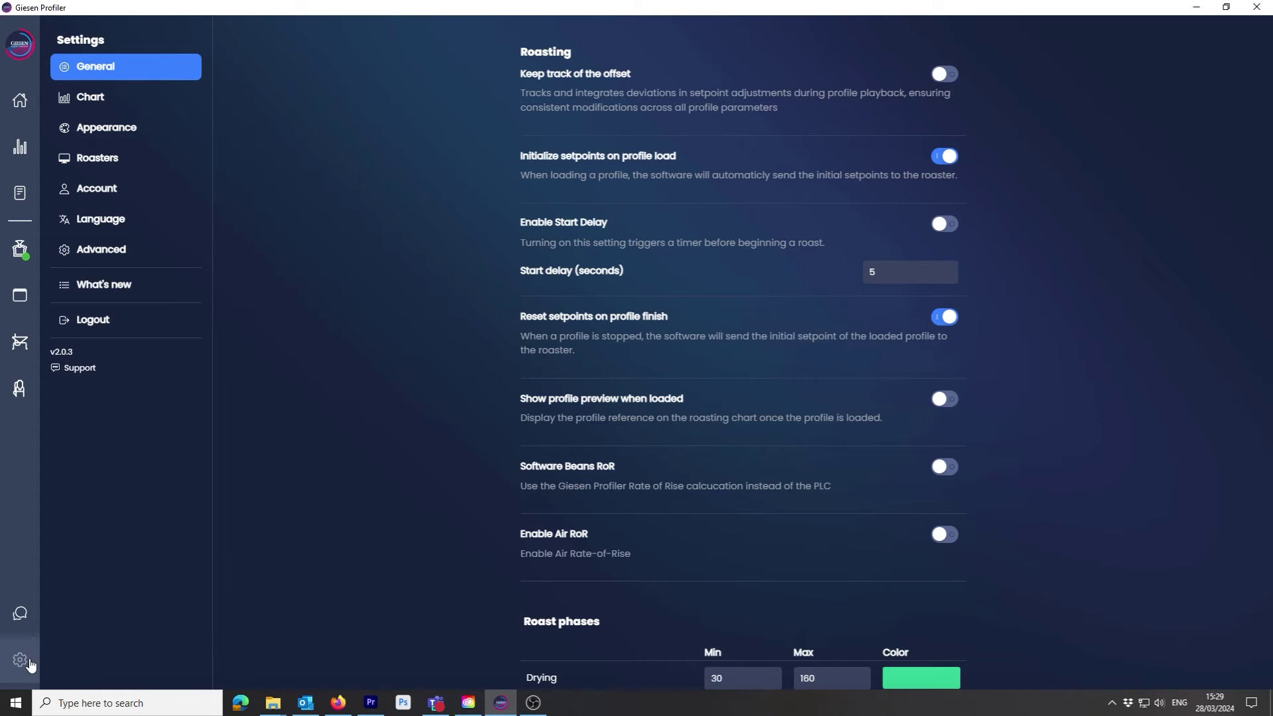
pyautogui.click(30, 664)
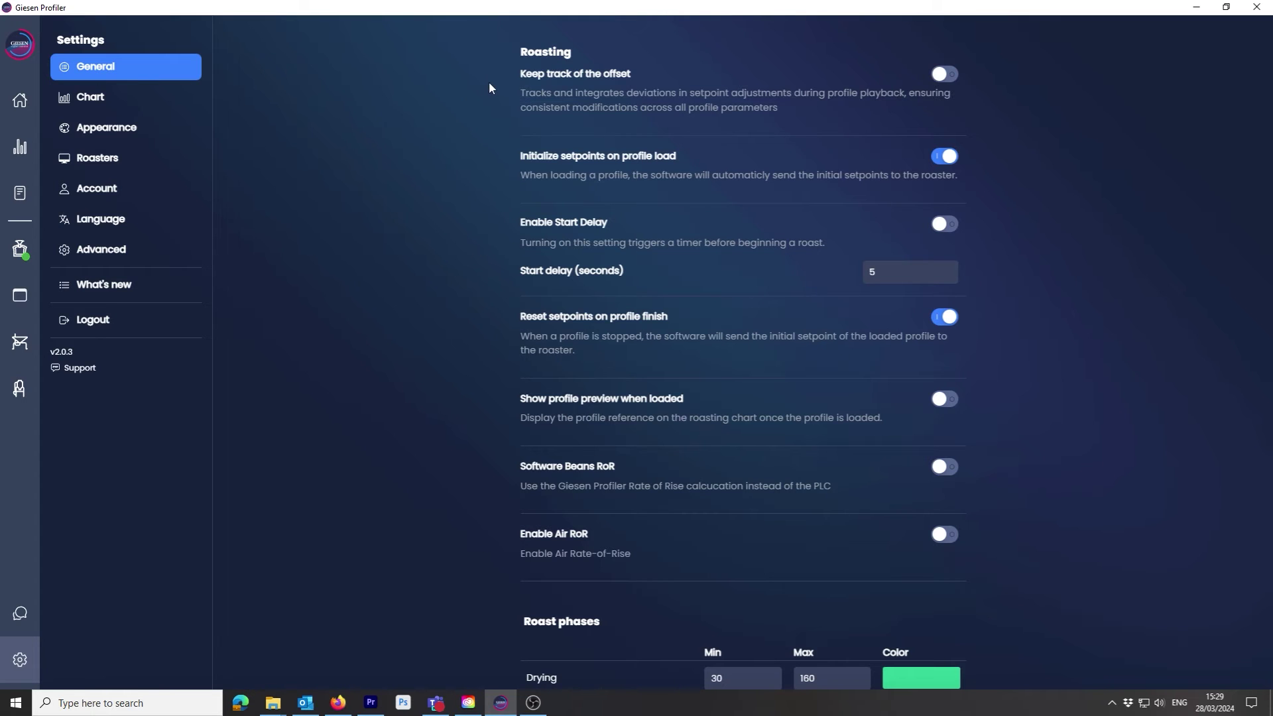
pyautogui.scroll(-3, 488, 82)
pyautogui.scroll(-3, 489, 82)
pyautogui.scroll(-3, 488, 82)
pyautogui.scroll(-2, 488, 82)
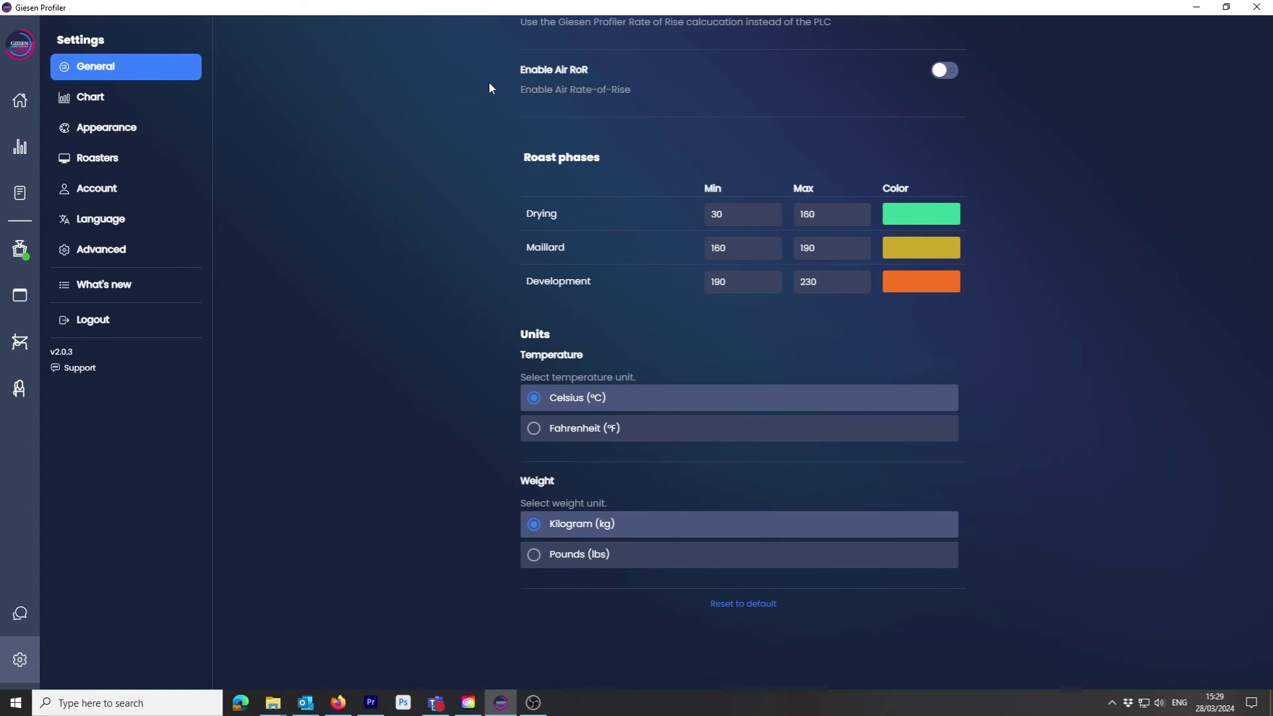
pyautogui.scroll(-1, 488, 81)
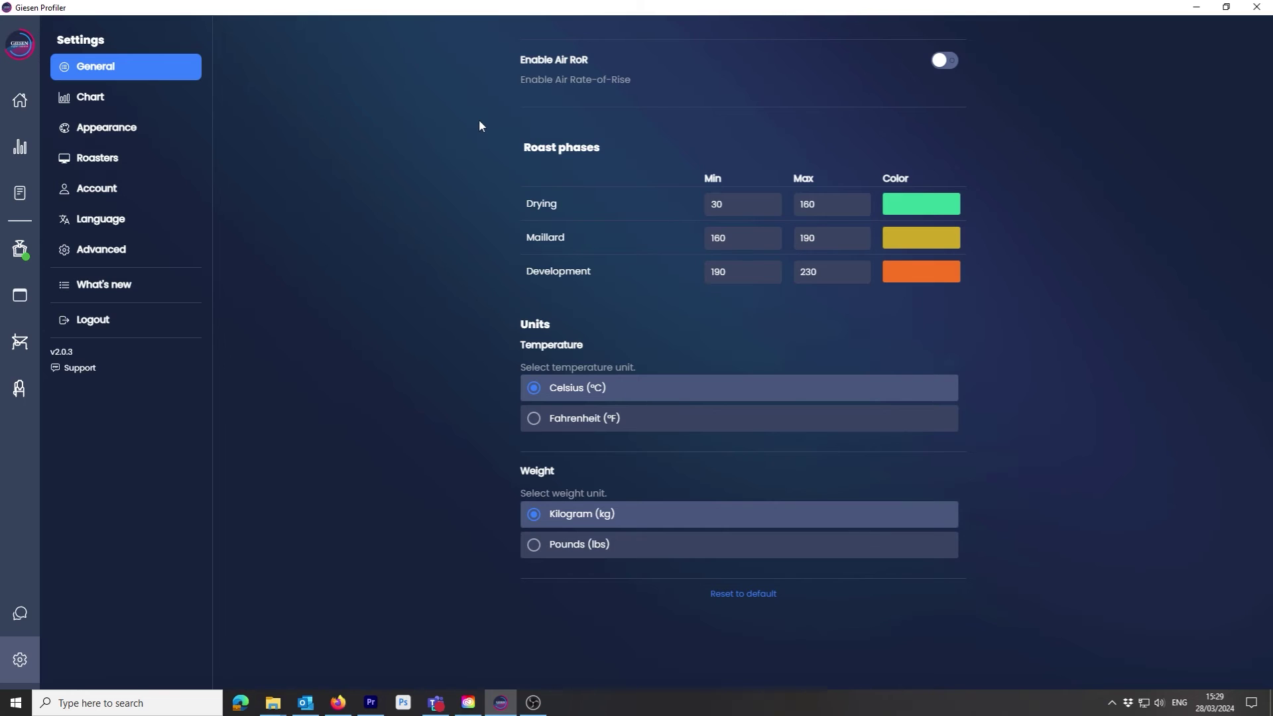
pyautogui.scroll(5, 478, 120)
pyautogui.scroll(4, 478, 119)
pyautogui.scroll(1, 479, 120)
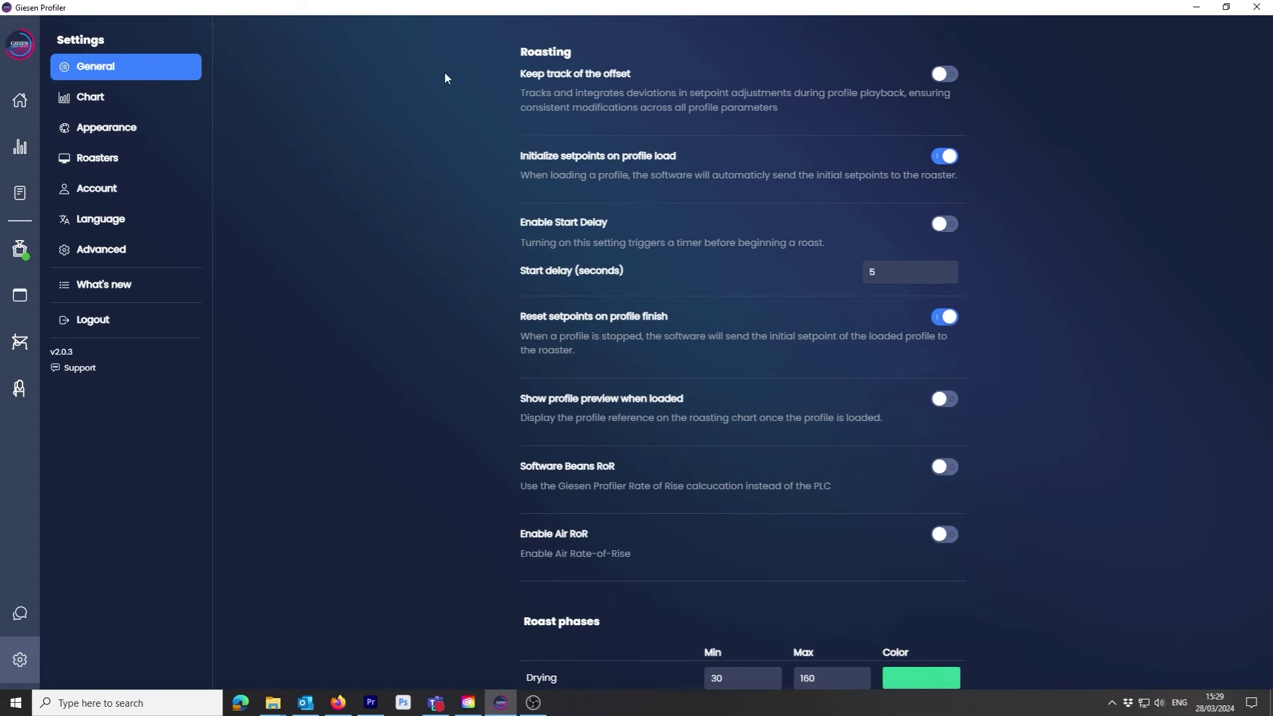
# - Browse the Chart settings' axis ranges, display options and chart colours
pyautogui.click(90, 96)
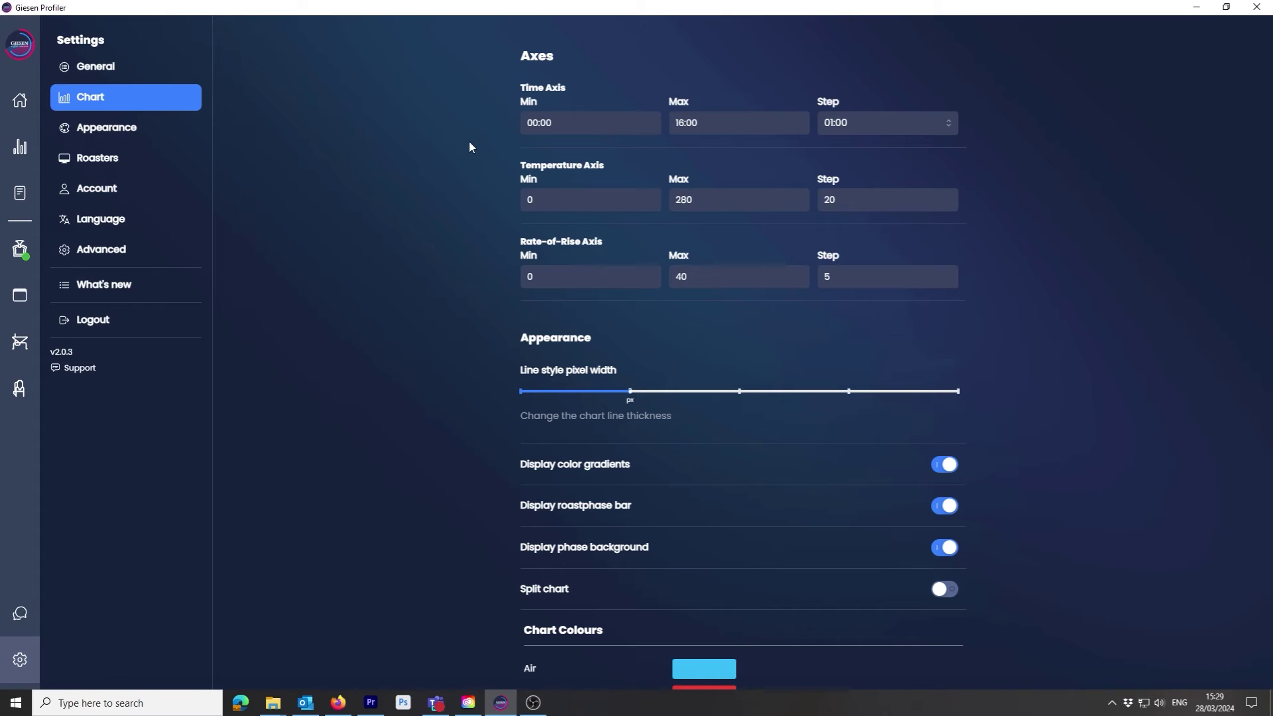
pyautogui.scroll(-3, 469, 141)
pyautogui.scroll(-3, 468, 141)
pyautogui.scroll(-3, 469, 140)
pyautogui.scroll(-3, 469, 140)
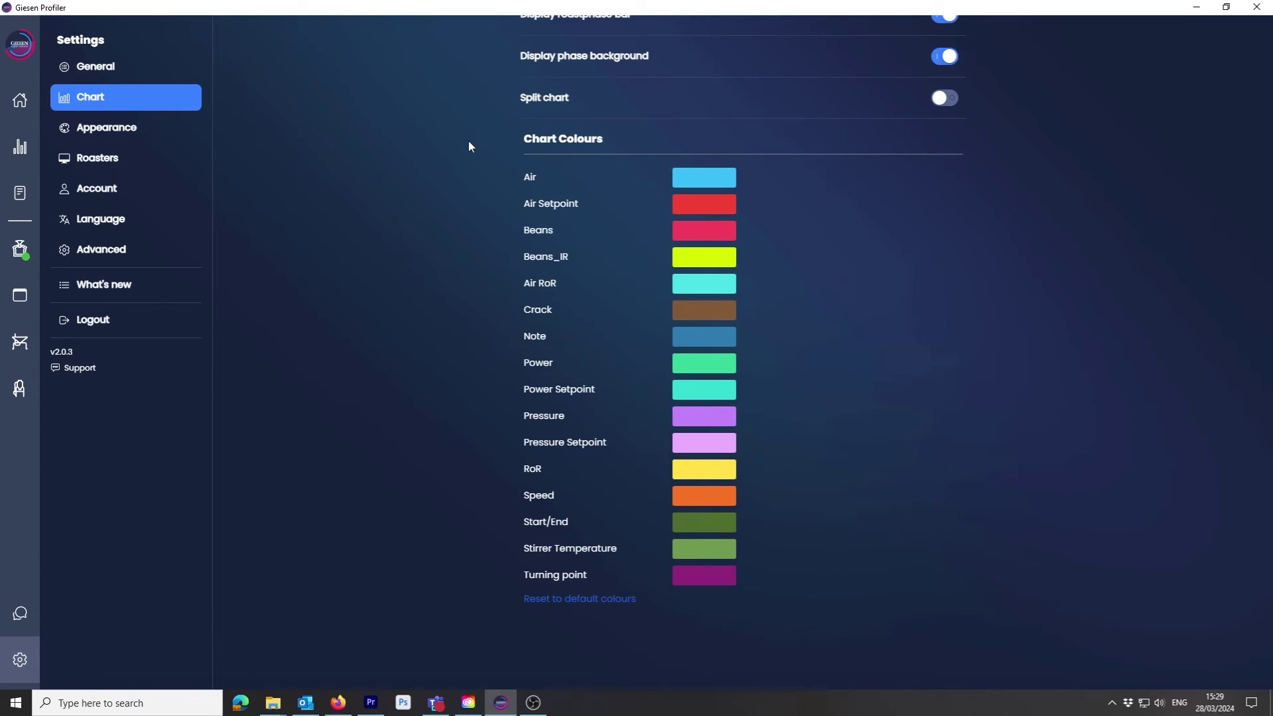
pyautogui.click(99, 130)
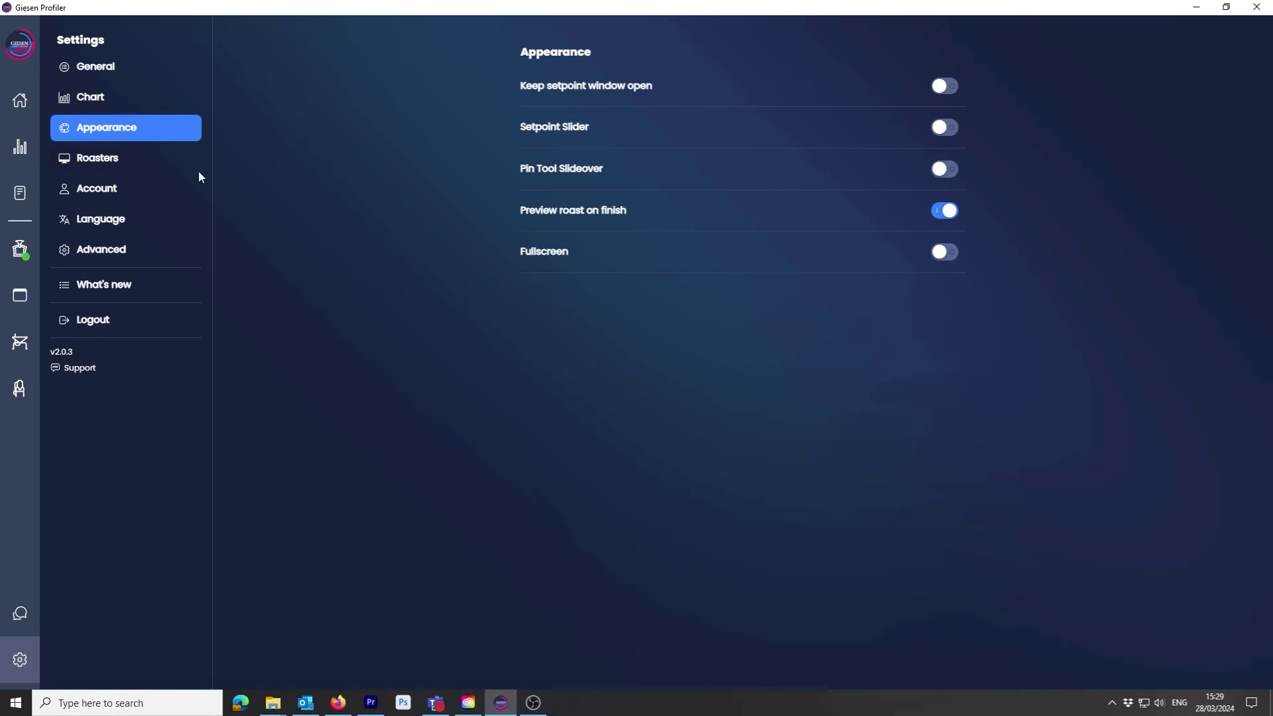
# - View the Roasters settings with the W6A PRO details, roaster list and simulation options
pyautogui.click(110, 159)
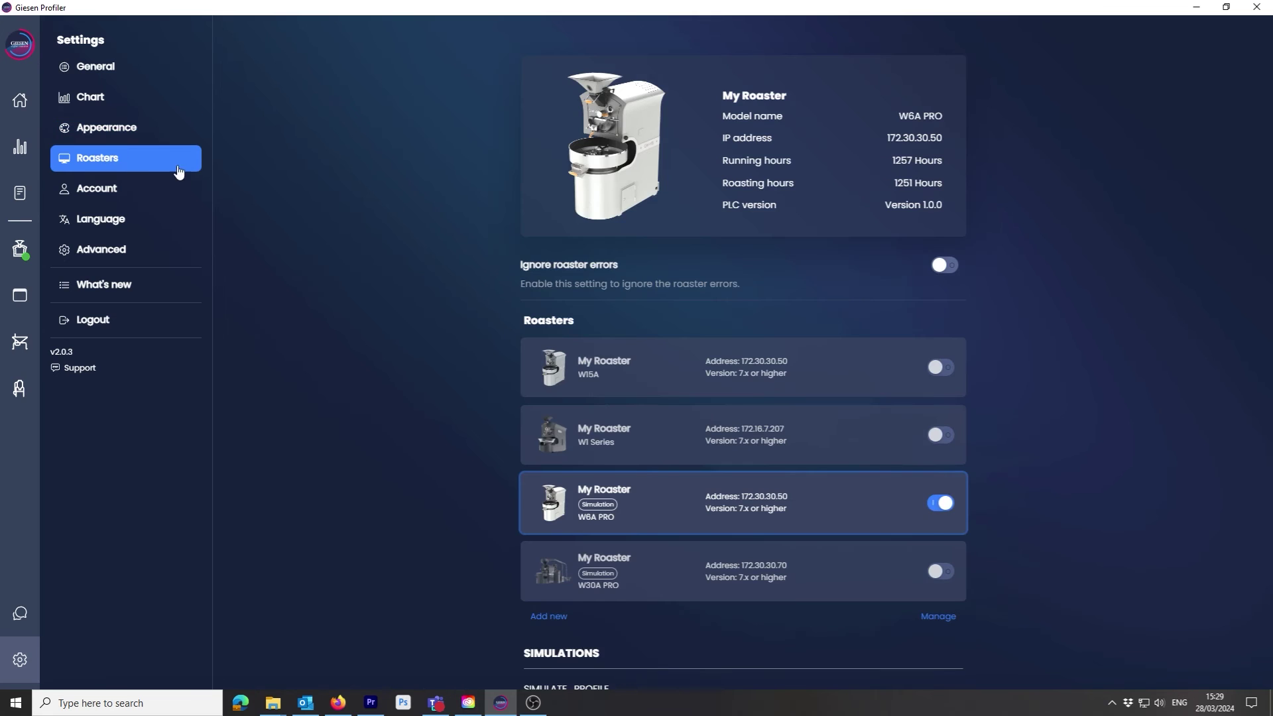
pyautogui.scroll(-2, 438, 179)
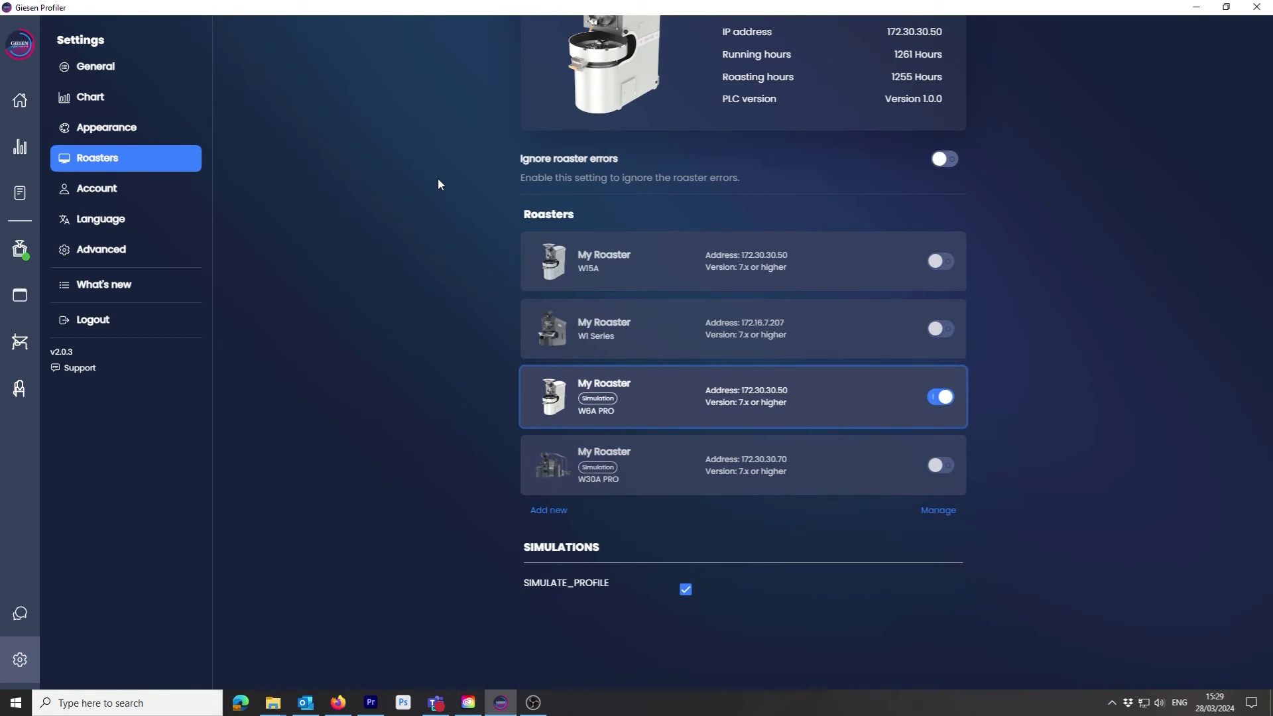
# - View Account, Language and Advanced settings, then open the version 2.0.3 release notes via What's new
pyautogui.click(127, 195)
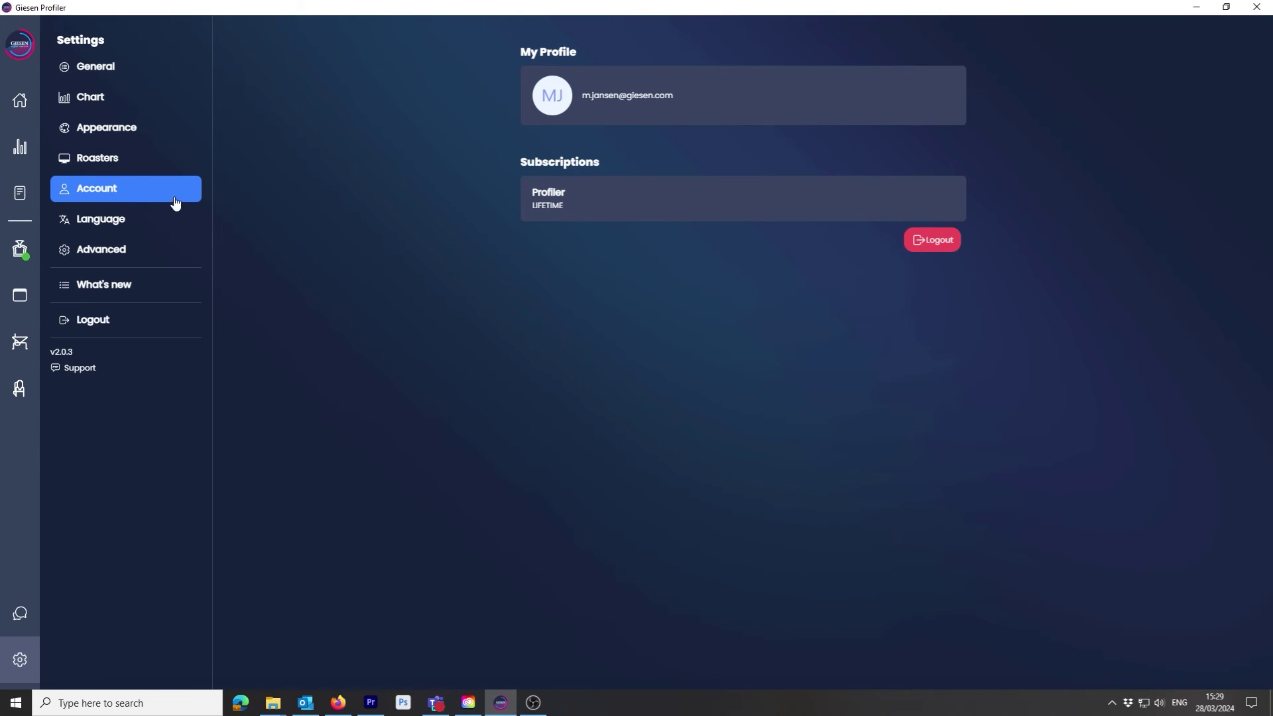
pyautogui.click(138, 217)
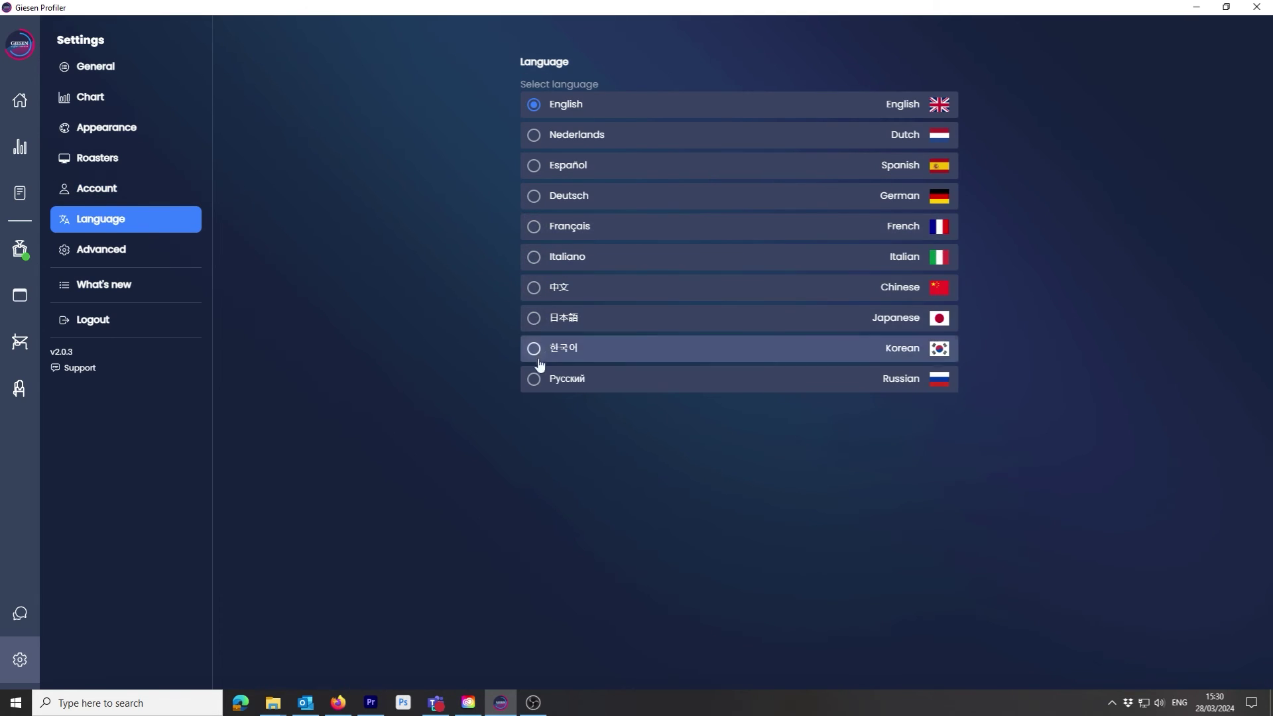
pyautogui.click(117, 252)
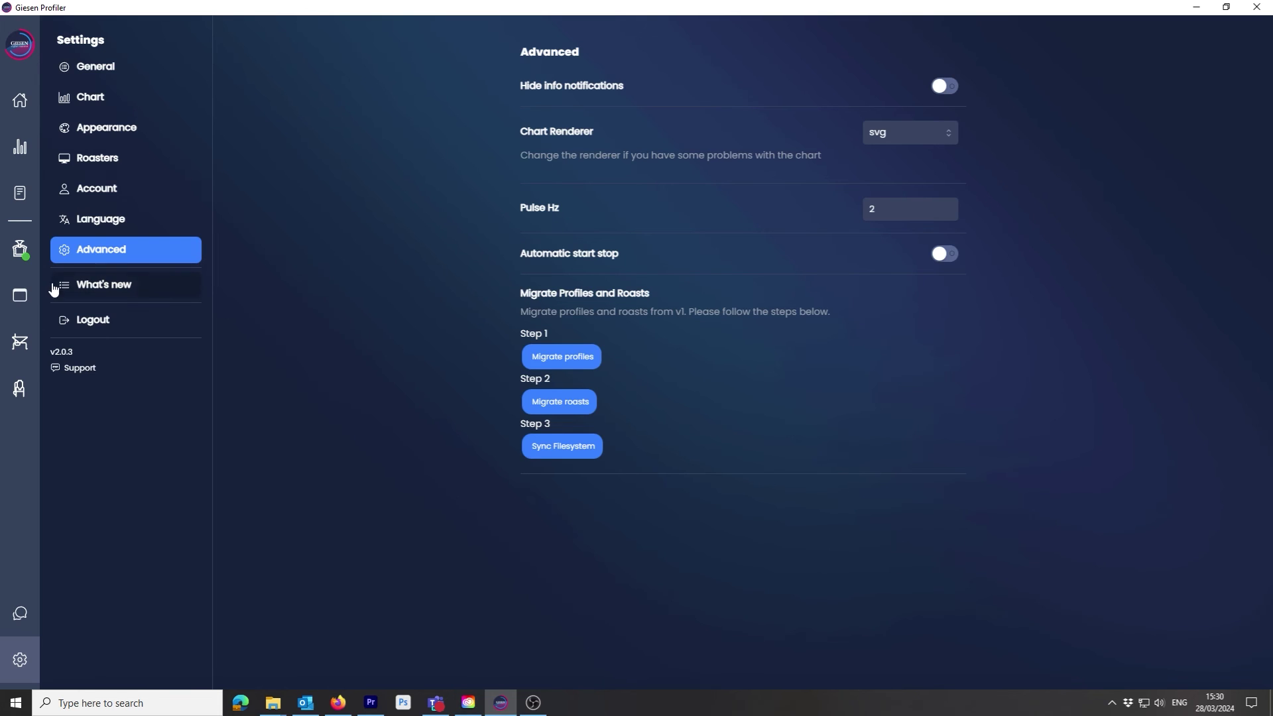
pyautogui.click(167, 292)
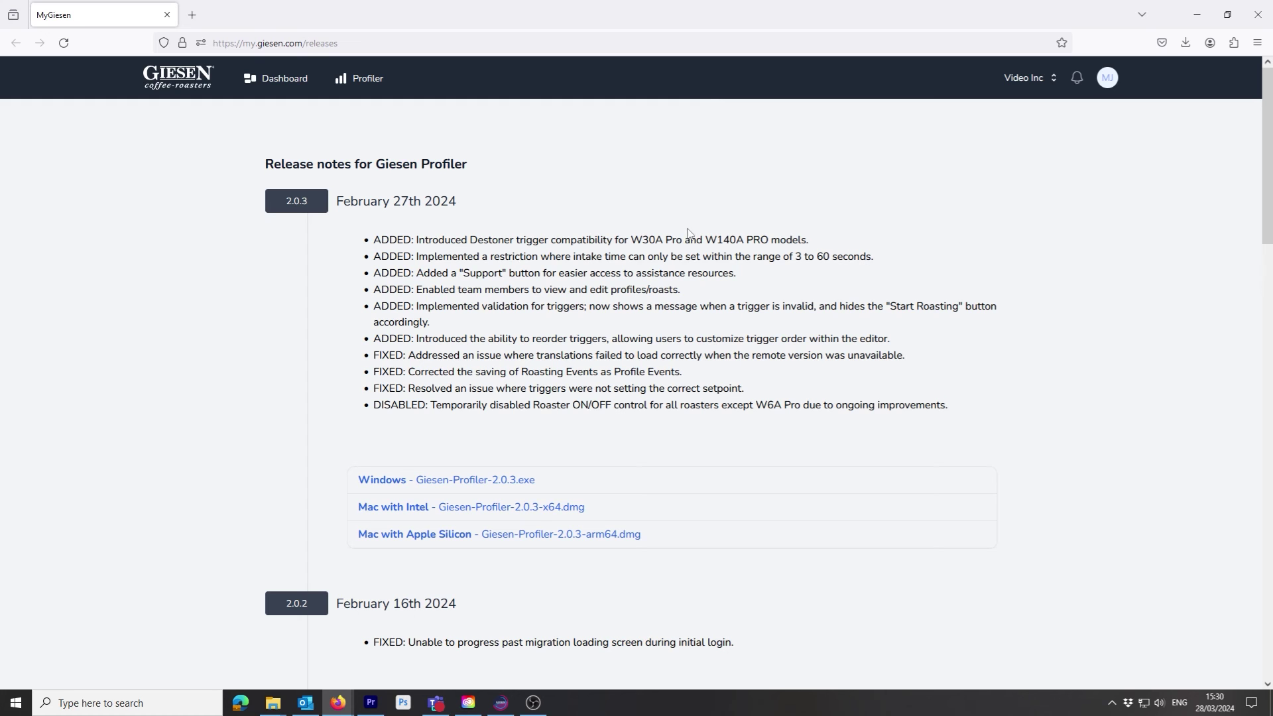
pyautogui.scroll(-4, 687, 232)
pyautogui.scroll(-3, 687, 232)
pyautogui.scroll(-3, 688, 232)
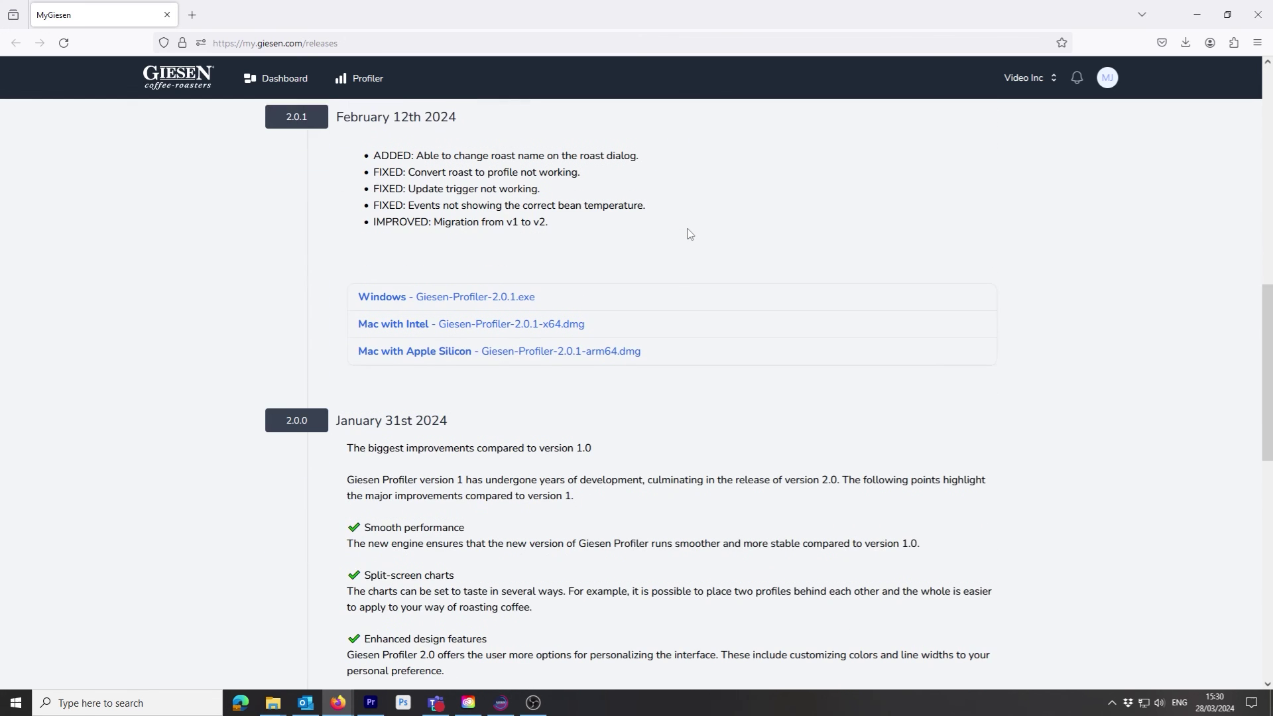
pyautogui.scroll(-2, 688, 232)
pyautogui.scroll(-4, 687, 232)
pyautogui.scroll(-4, 688, 232)
pyautogui.scroll(-1, 688, 232)
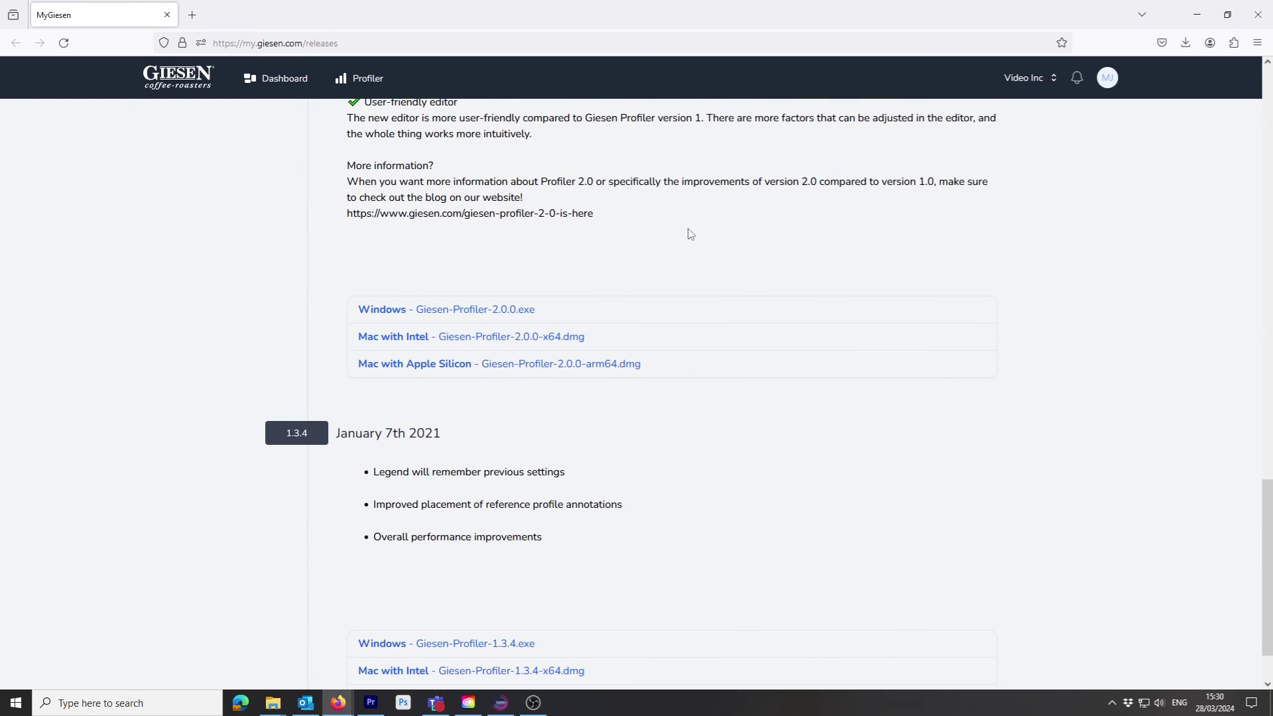
pyautogui.scroll(-1, 688, 233)
pyautogui.scroll(5, 690, 234)
pyautogui.scroll(5, 689, 234)
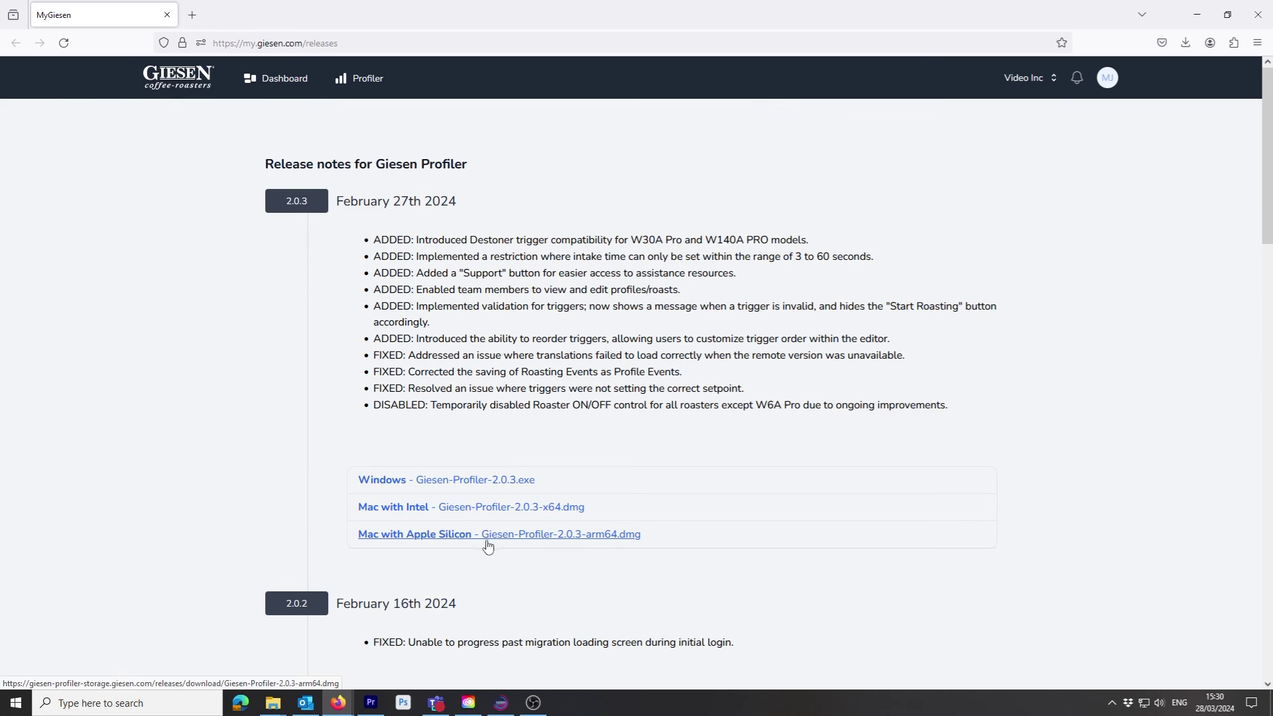
pyautogui.click(167, 15)
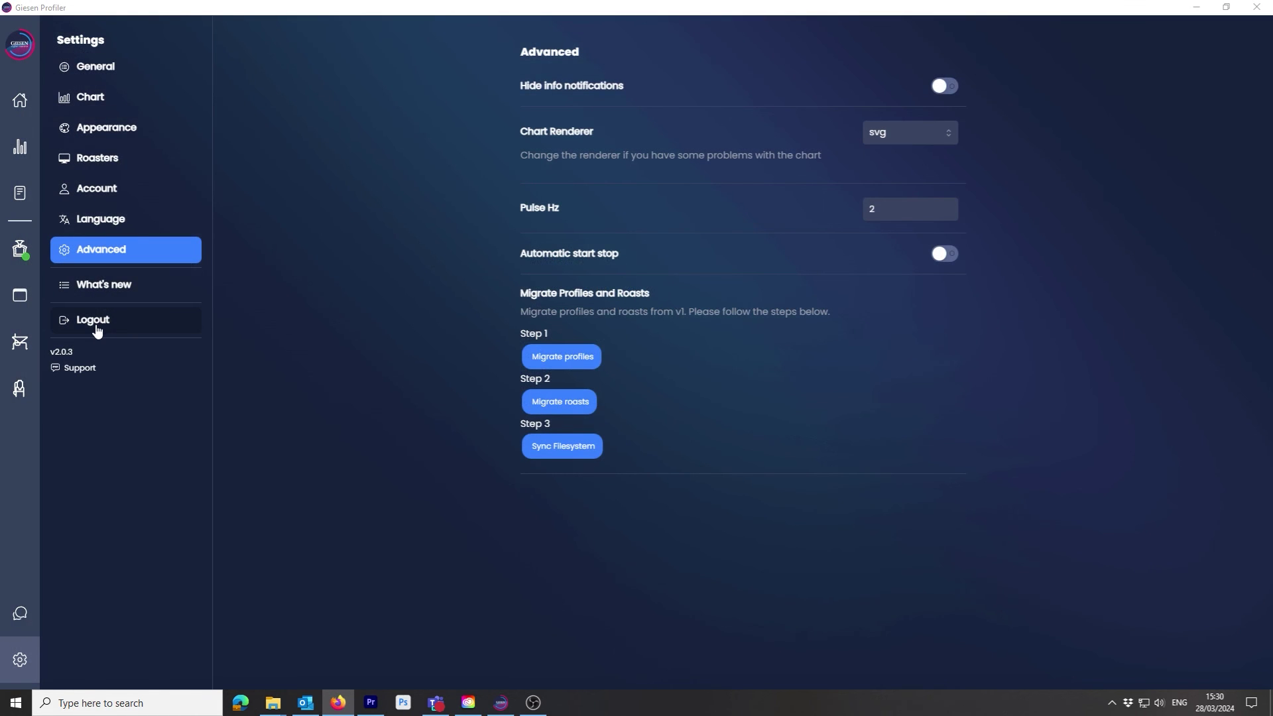